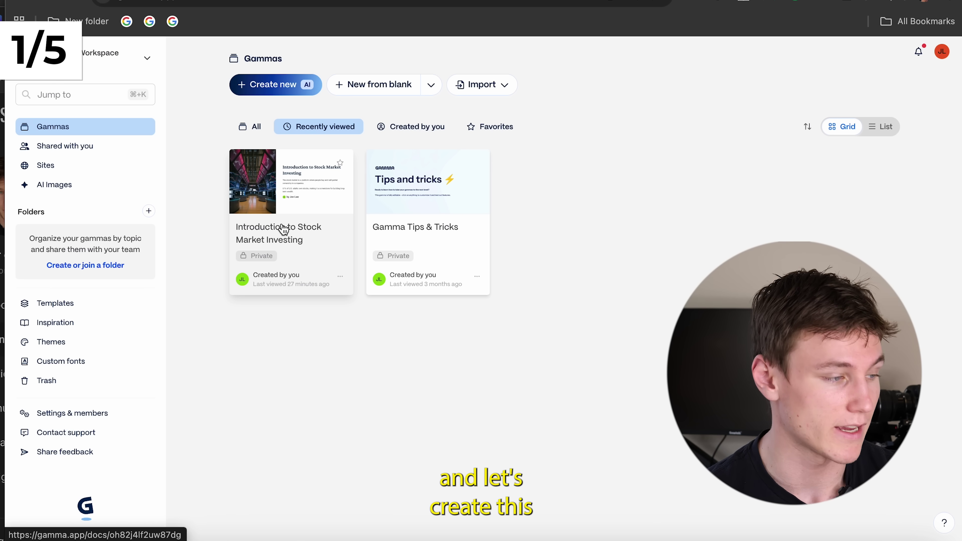
# Start a new gamma from pasted text and paste in the discovery call notes
pyautogui.click(276, 85)
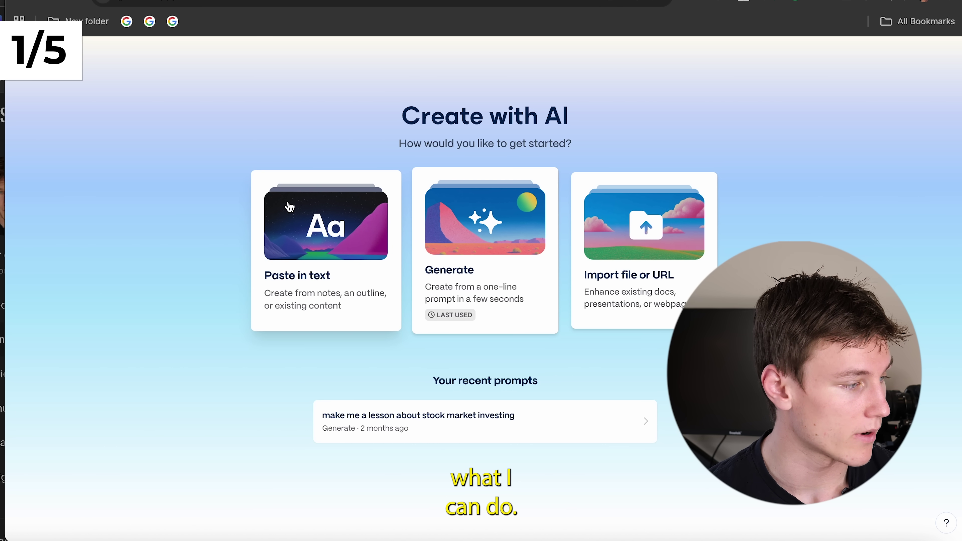
pyautogui.click(325, 236)
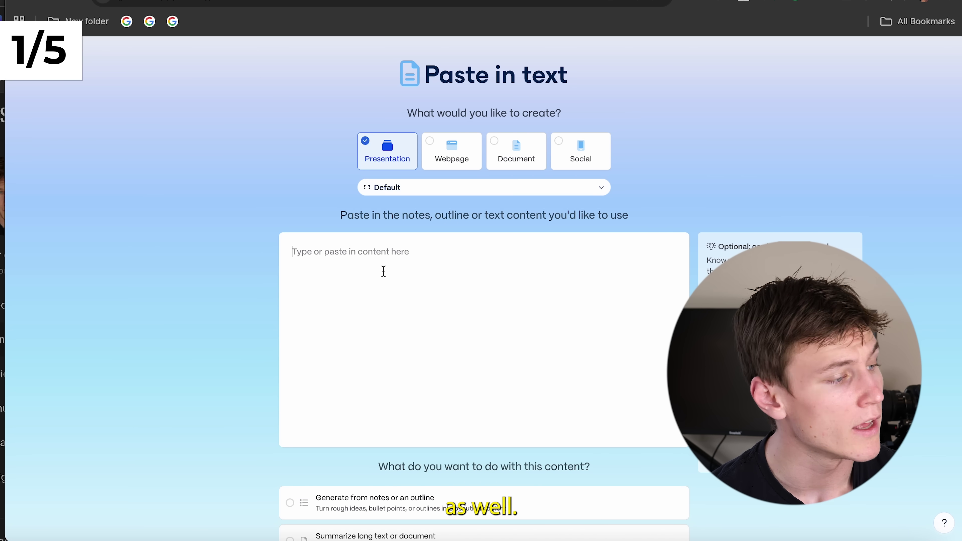
pyautogui.scroll(-2, 384, 271)
pyautogui.moveTo(341, 171); pyautogui.dragTo(698, 172)
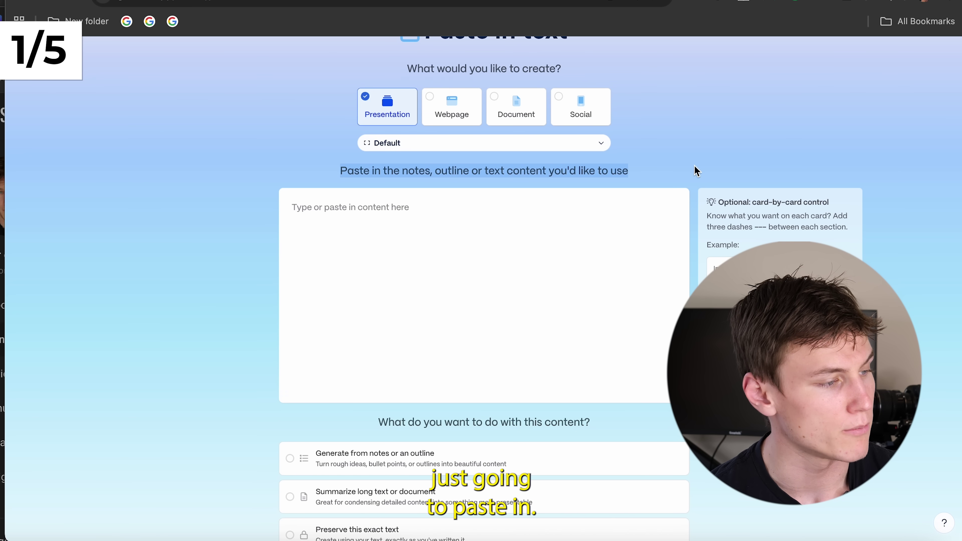
pyautogui.click(560, 235)
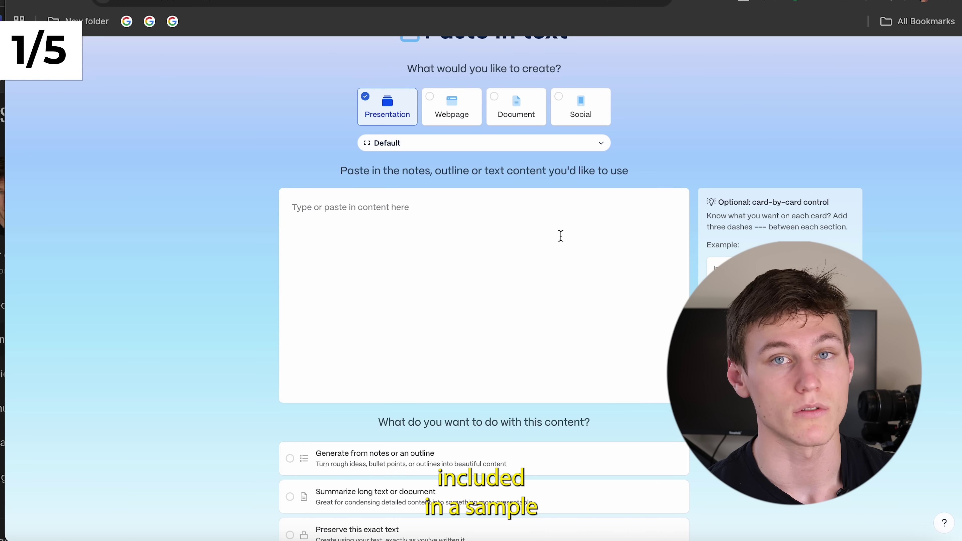
pyautogui.scroll(-1, 560, 236)
pyautogui.hotkey('ctrl', 'v')
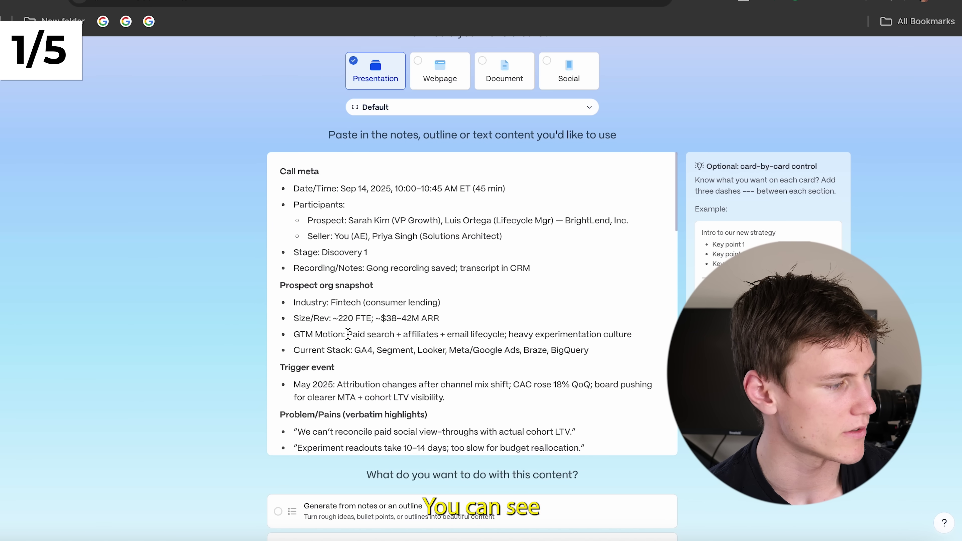
# Choose 'Generate from notes or an outline' and continue to the prompt editor
pyautogui.scroll(-4, 401, 316)
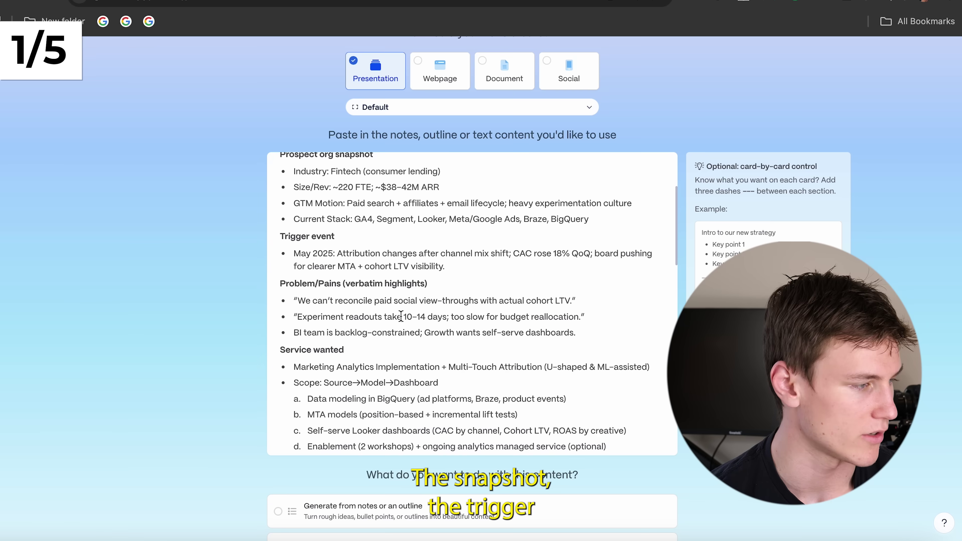
pyautogui.scroll(-3, 401, 316)
pyautogui.scroll(-10, 363, 240)
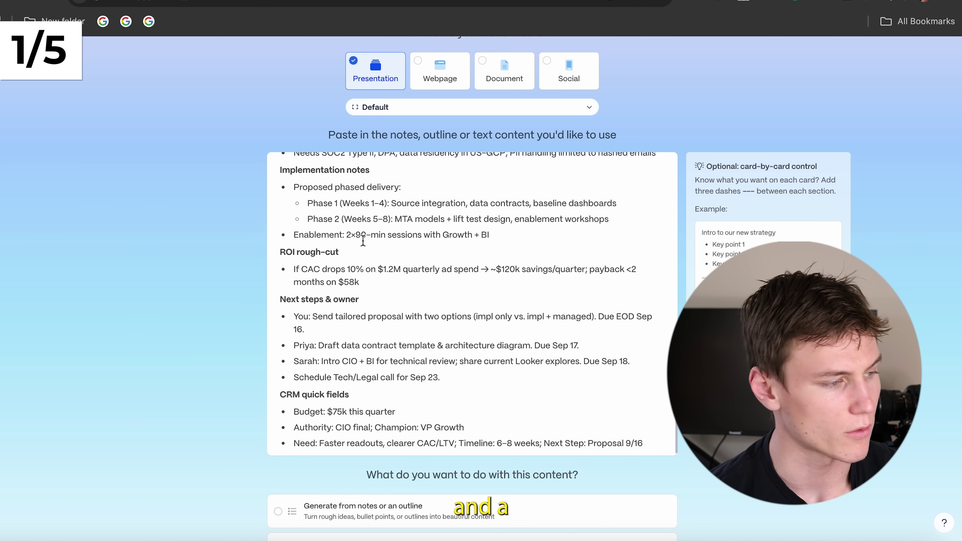
pyautogui.scroll(20, 428, 301)
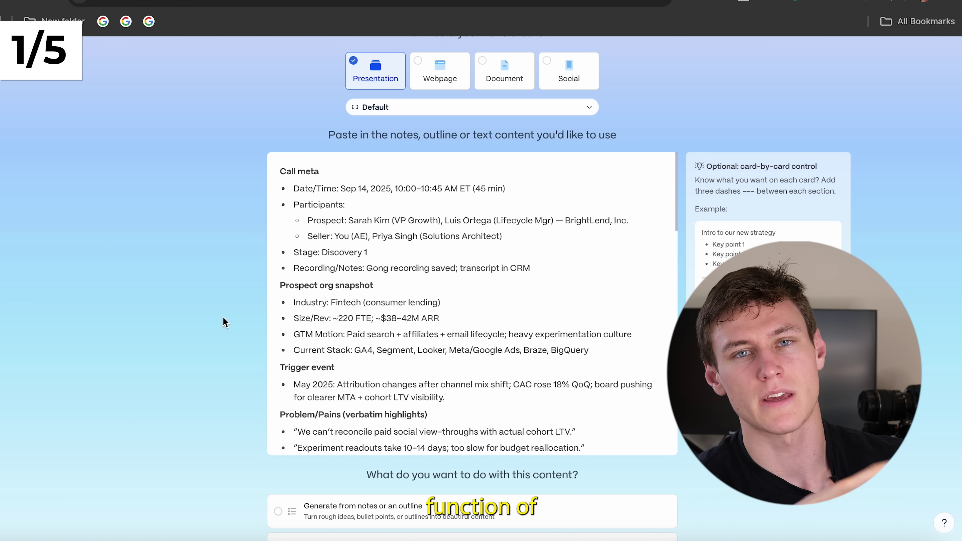
pyautogui.scroll(-5, 226, 322)
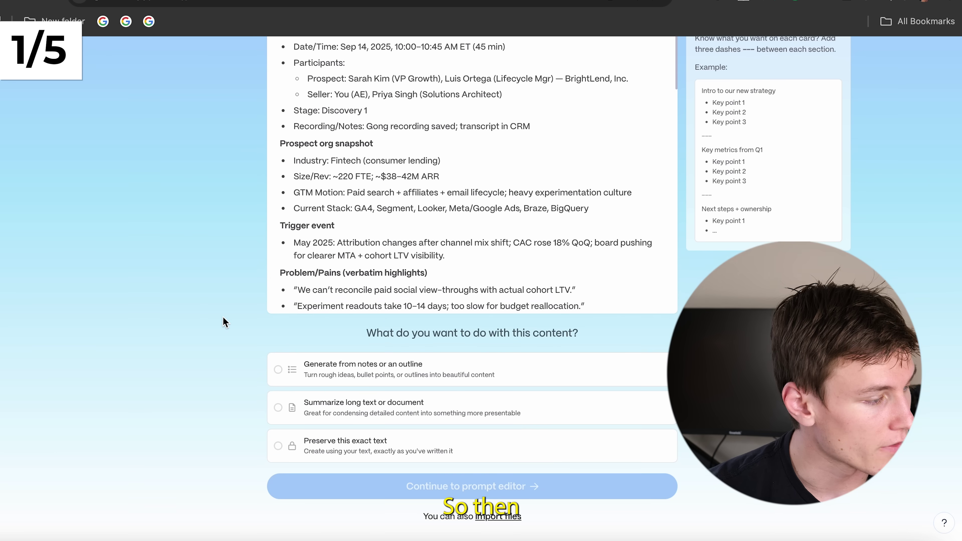
pyautogui.scroll(5, 466, 443)
pyautogui.click(282, 345)
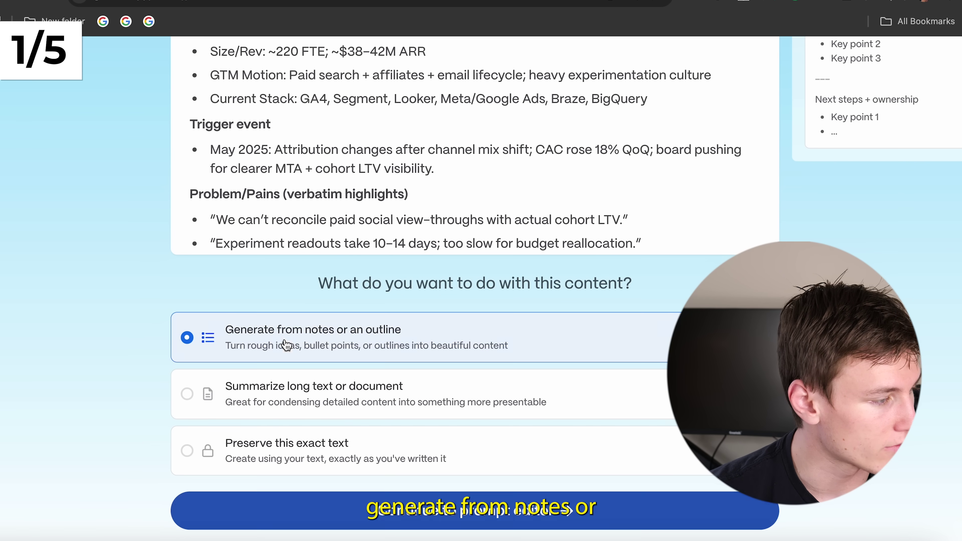
pyautogui.scroll(2, 235, 247)
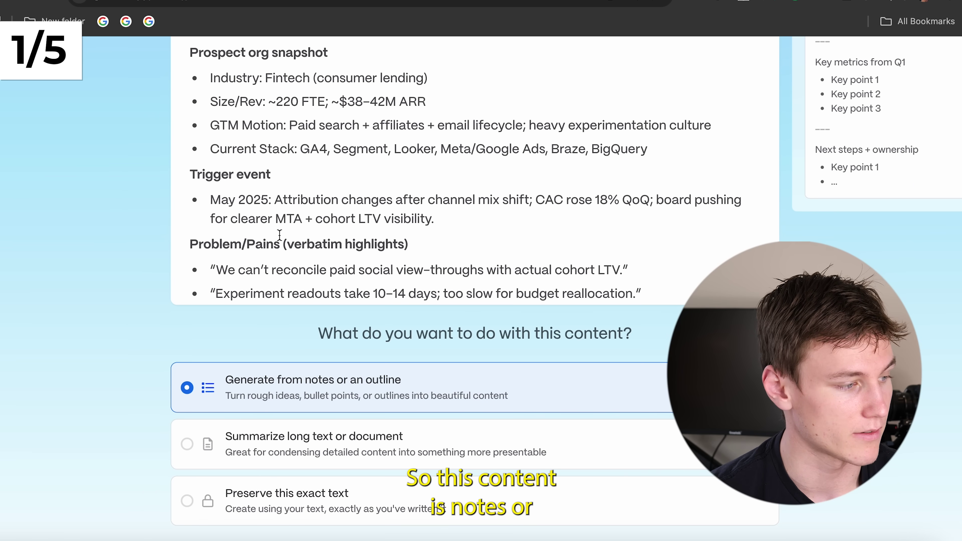
pyautogui.hotkey('ctrl', '0')
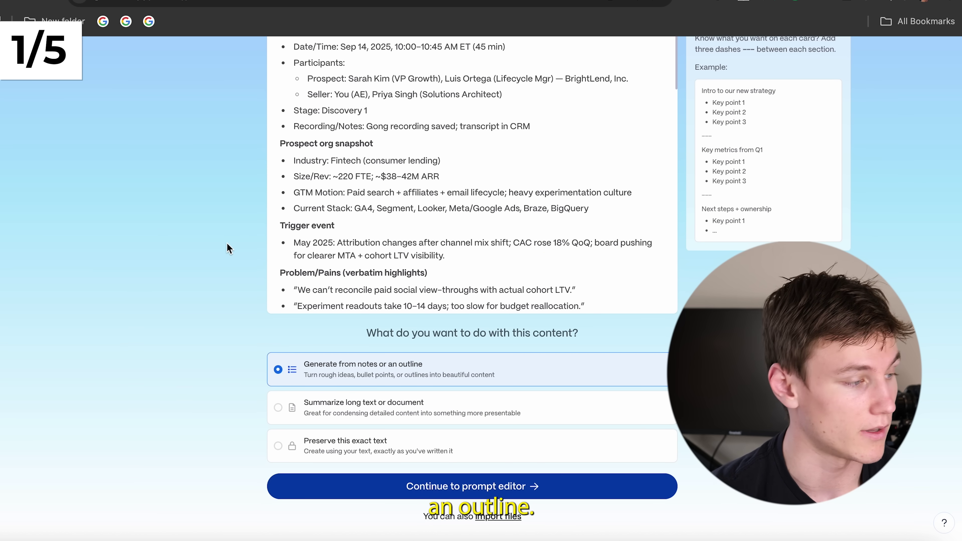
pyautogui.scroll(5, 228, 248)
pyautogui.scroll(-5, 235, 244)
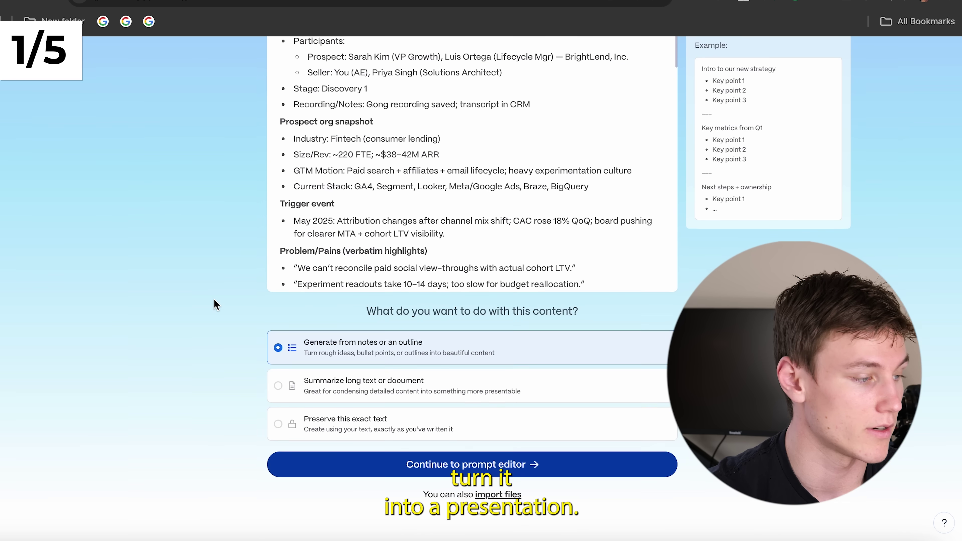
pyautogui.click(473, 464)
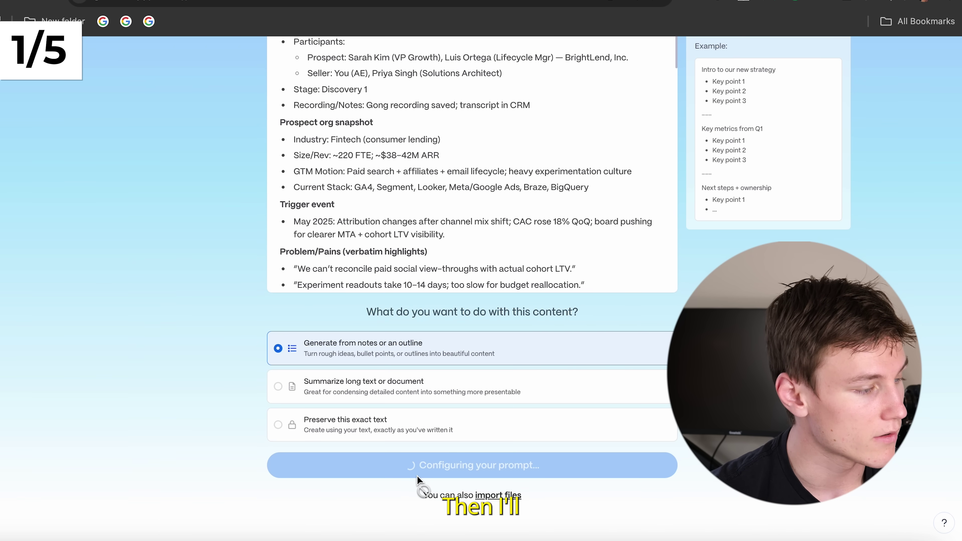
# Apply the Bee Happy theme, keep Photorealistic art style, and generate the 10-card deck
pyautogui.scroll(-3, 196, 383)
pyautogui.scroll(-3, 196, 384)
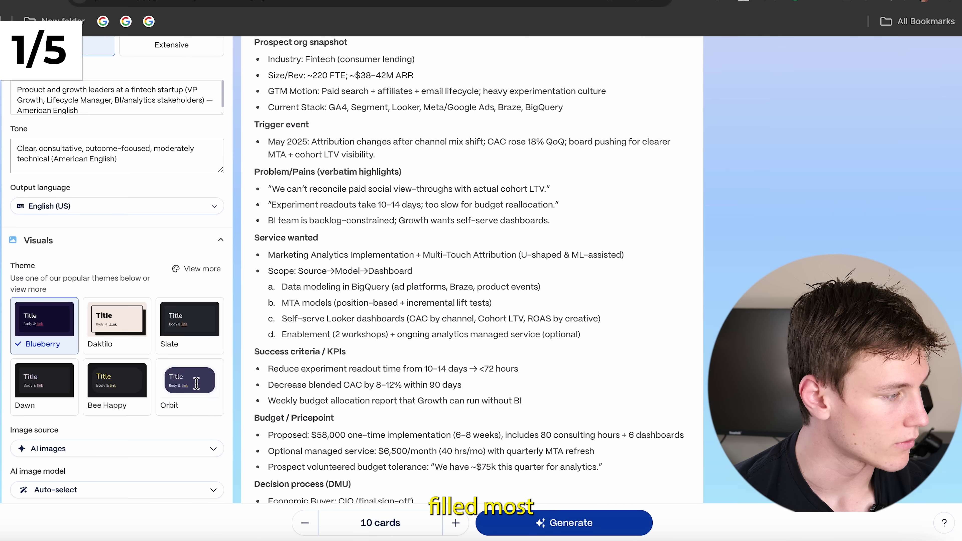
pyautogui.scroll(5, 81, 321)
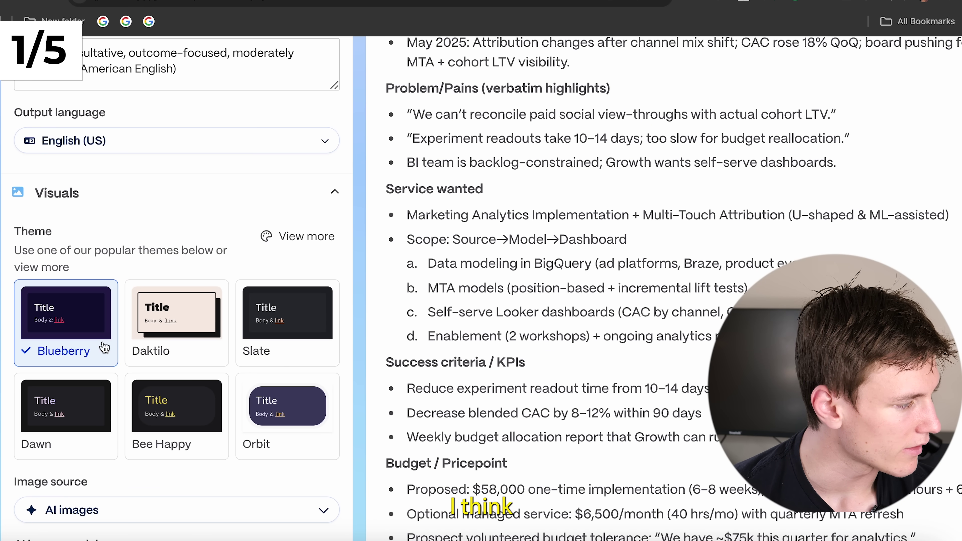
pyautogui.click(170, 415)
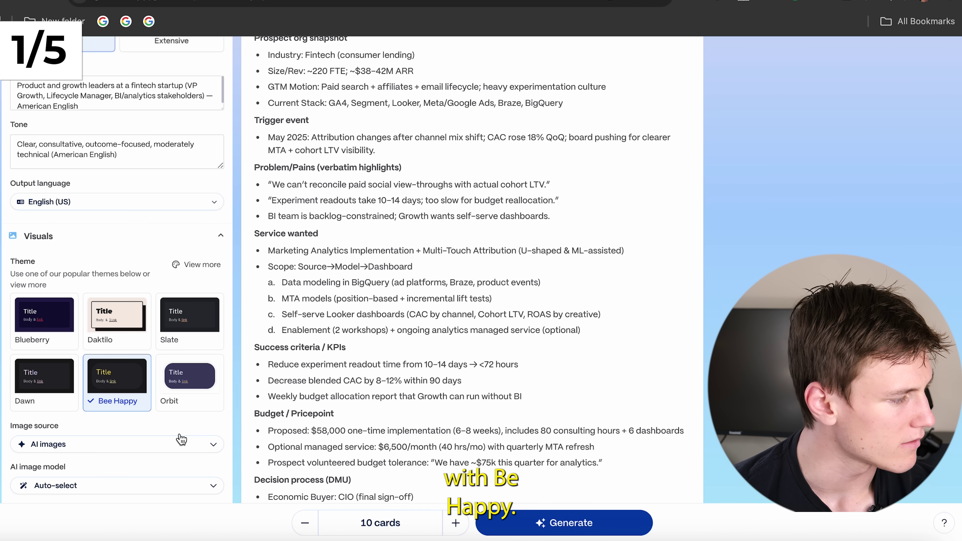
pyautogui.scroll(-5, 178, 437)
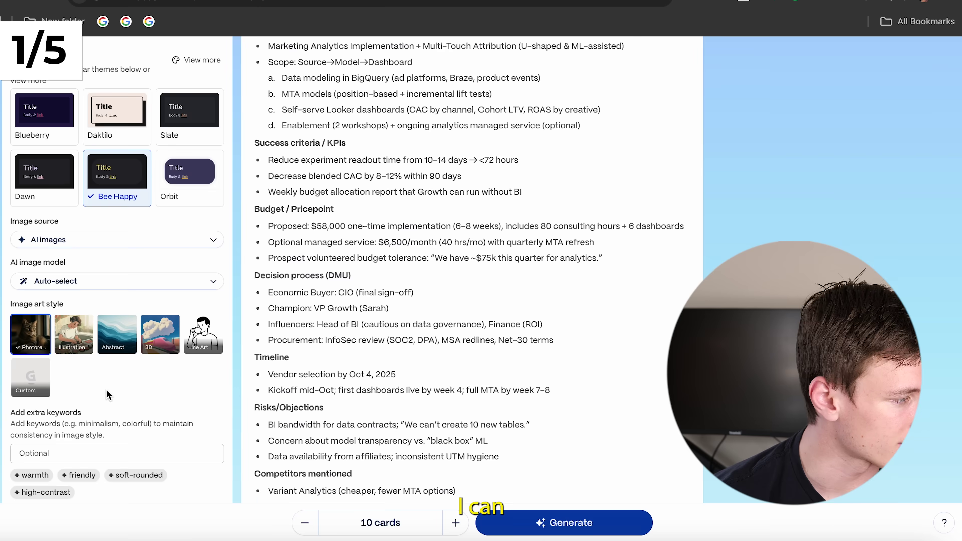
pyautogui.scroll(5, 106, 389)
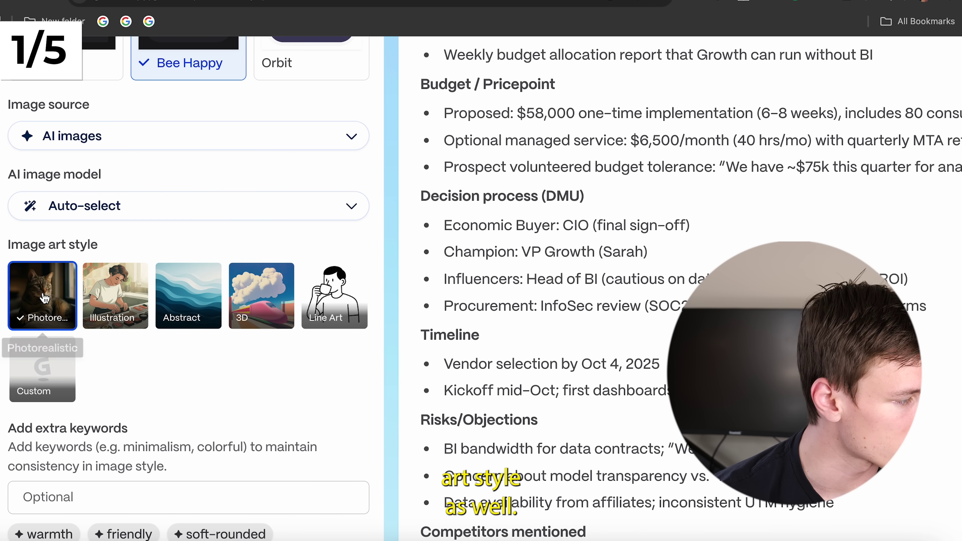
pyautogui.scroll(10, 411, 292)
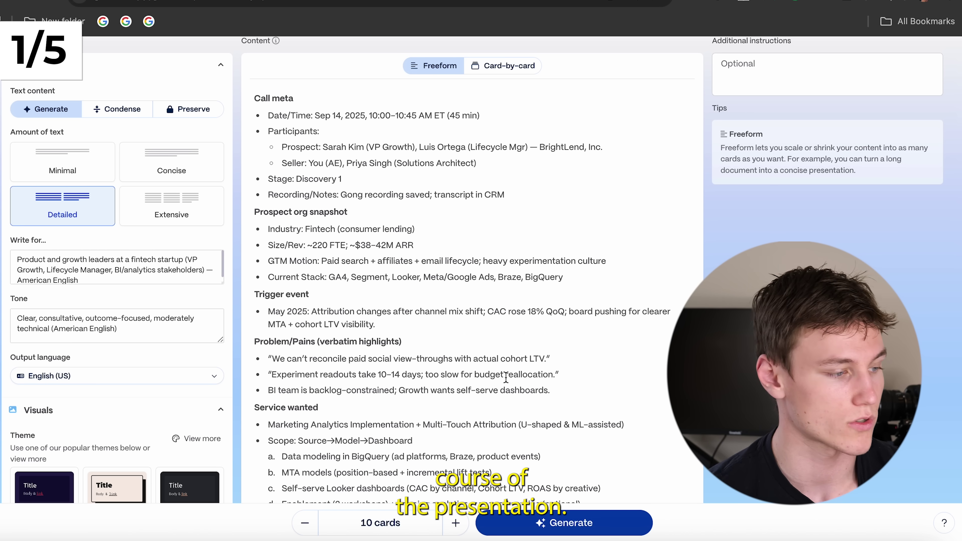
pyautogui.scroll(-20, 509, 318)
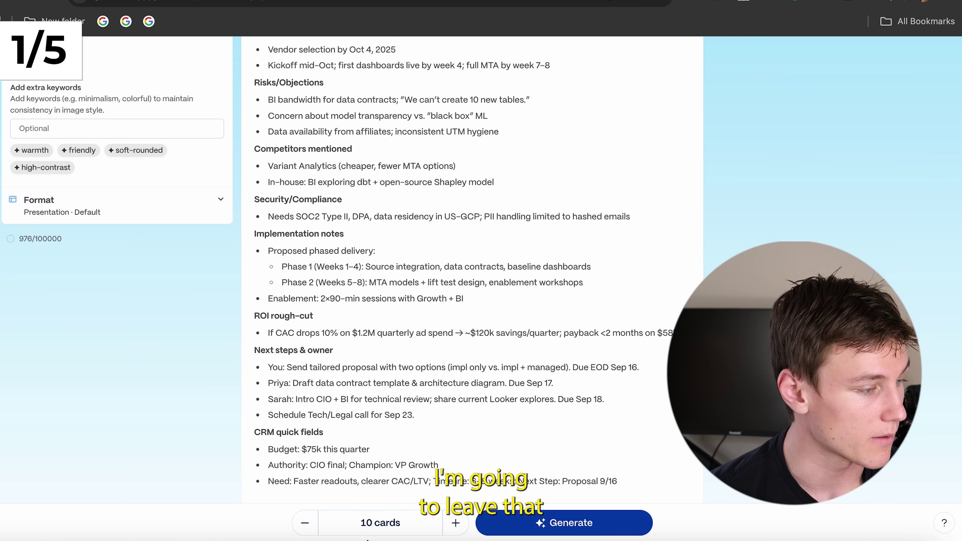
pyautogui.click(561, 525)
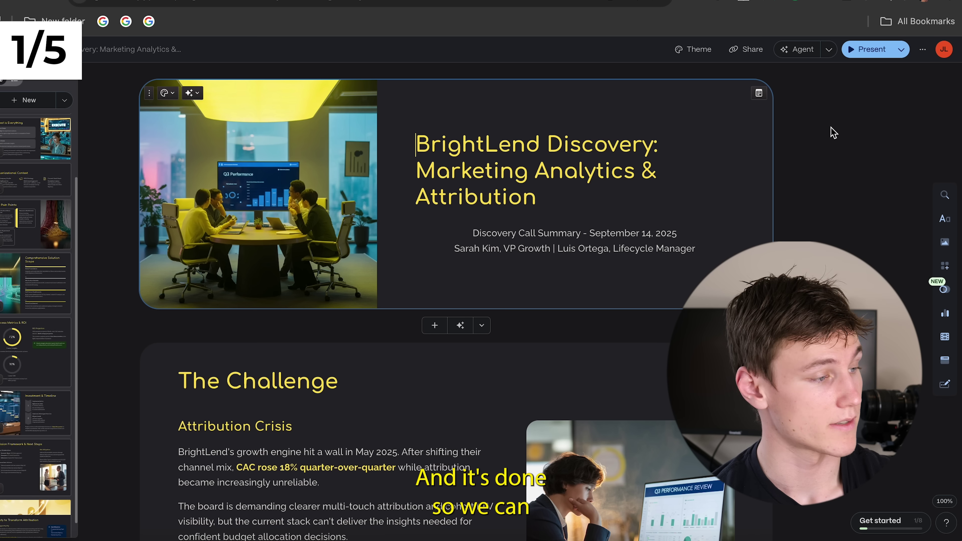
pyautogui.click(498, 145)
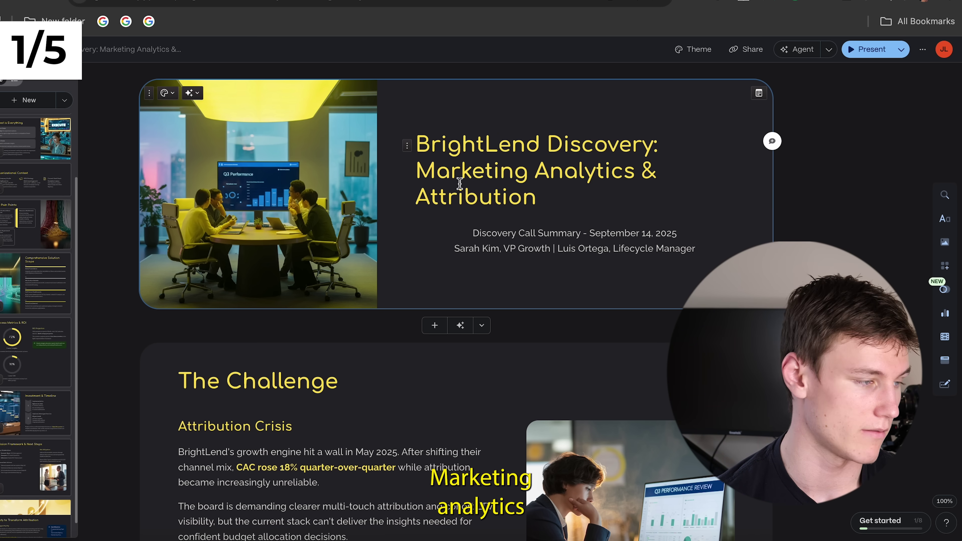
pyautogui.scroll(-7, 460, 182)
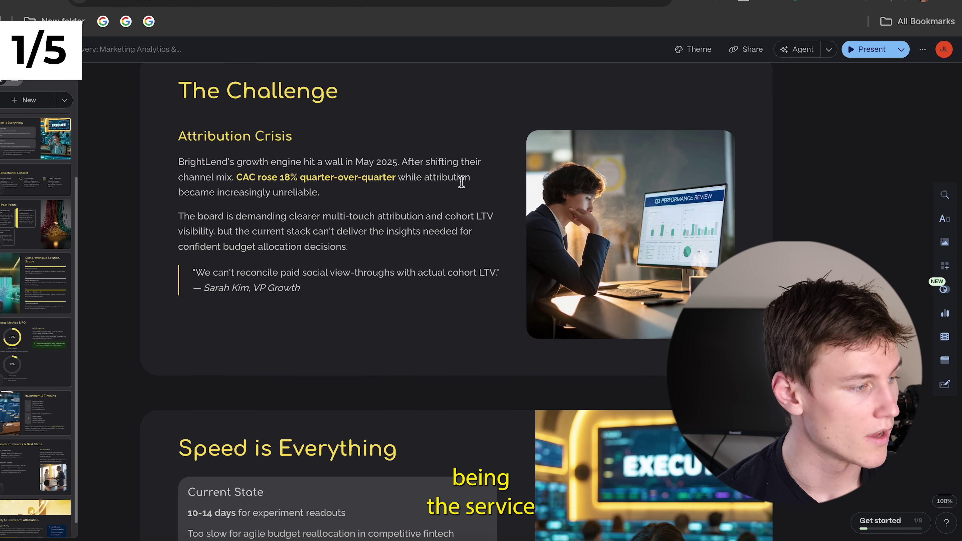
pyautogui.scroll(-4, 473, 264)
pyautogui.scroll(-10, 474, 264)
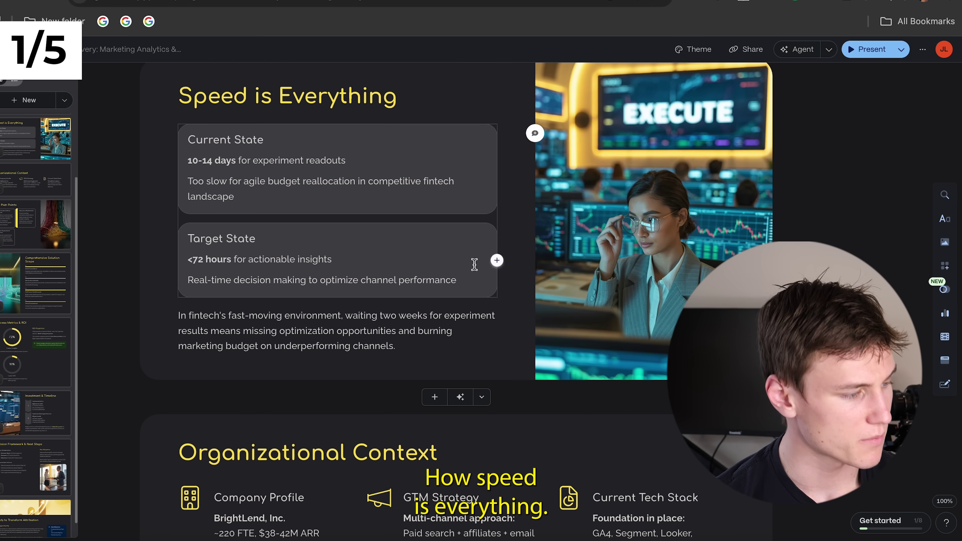
pyautogui.scroll(-10, 475, 264)
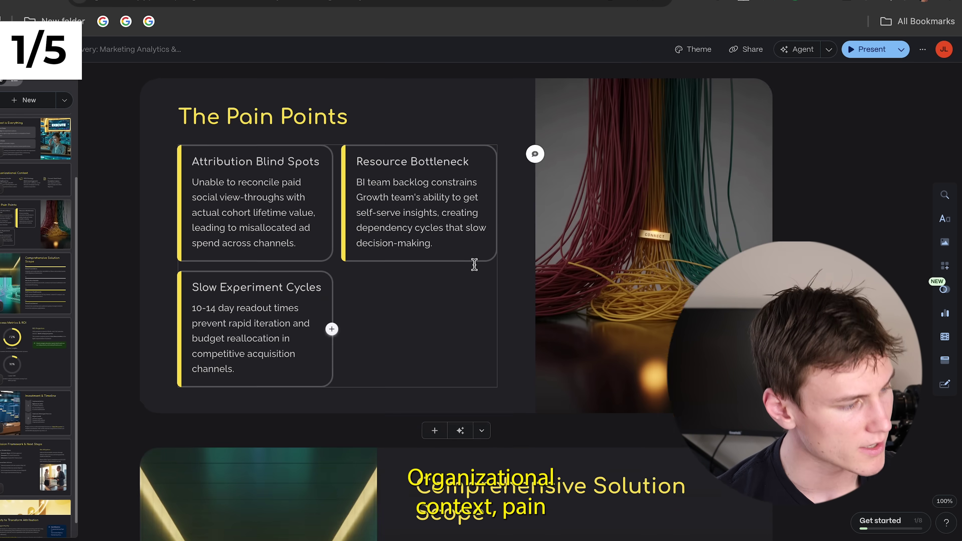
pyautogui.scroll(-10, 474, 265)
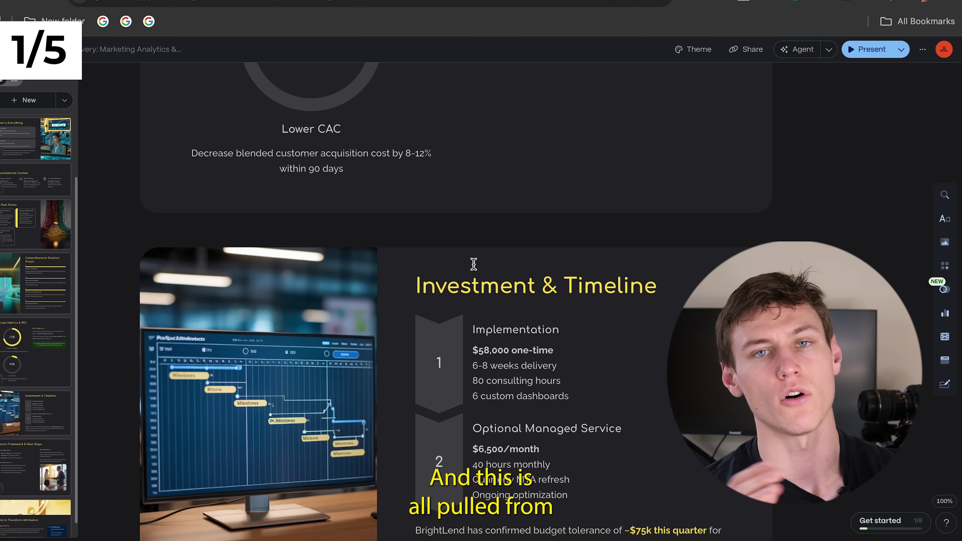
pyautogui.scroll(-8, 474, 264)
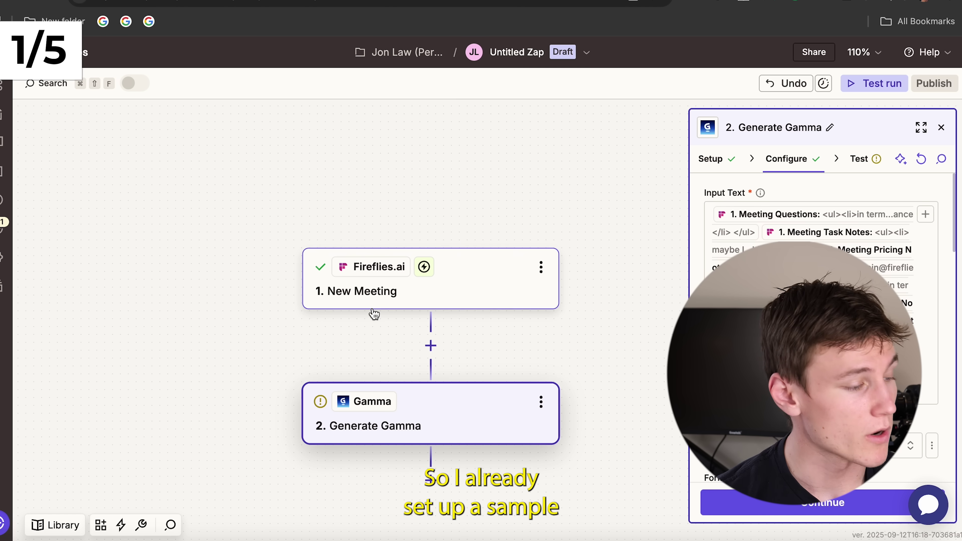
# Open the Fireflies.ai New Meeting trigger to review its PDF transcript format setting
pyautogui.click(373, 307)
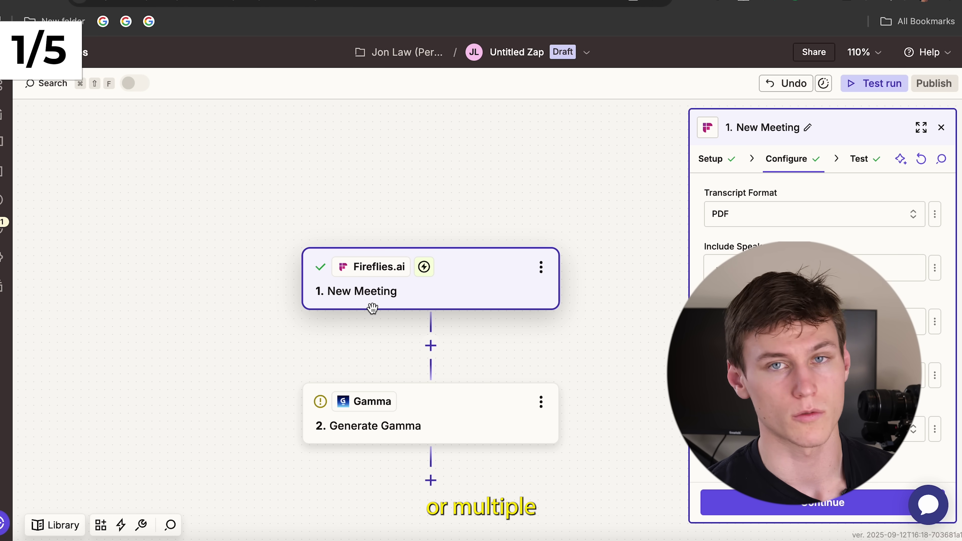
pyautogui.scroll(-1, 493, 284)
pyautogui.hscroll(1, 492, 284)
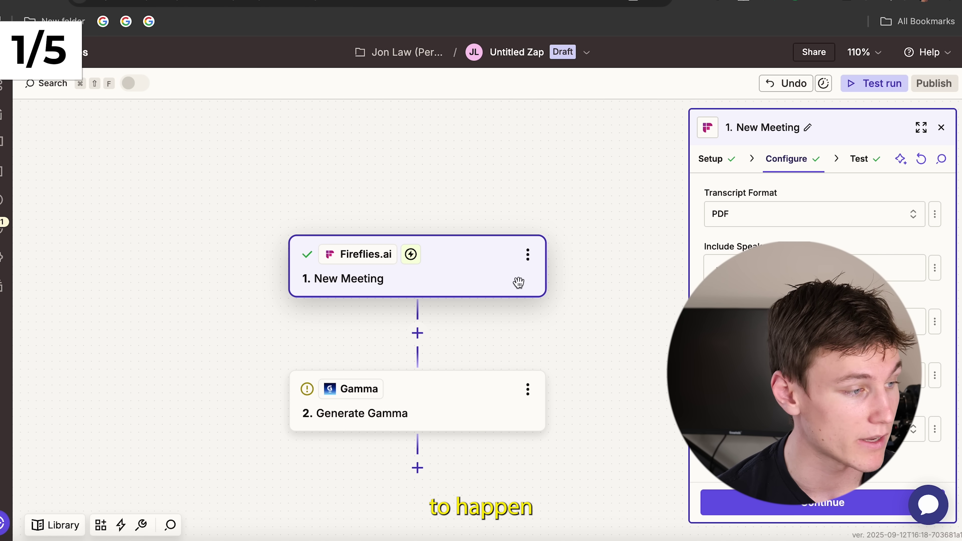
# Inspect the Generate Gamma step's mapped Fireflies Input Text fields, then return to Gamma
pyautogui.click(470, 419)
pyautogui.hscroll(1, 434, 273)
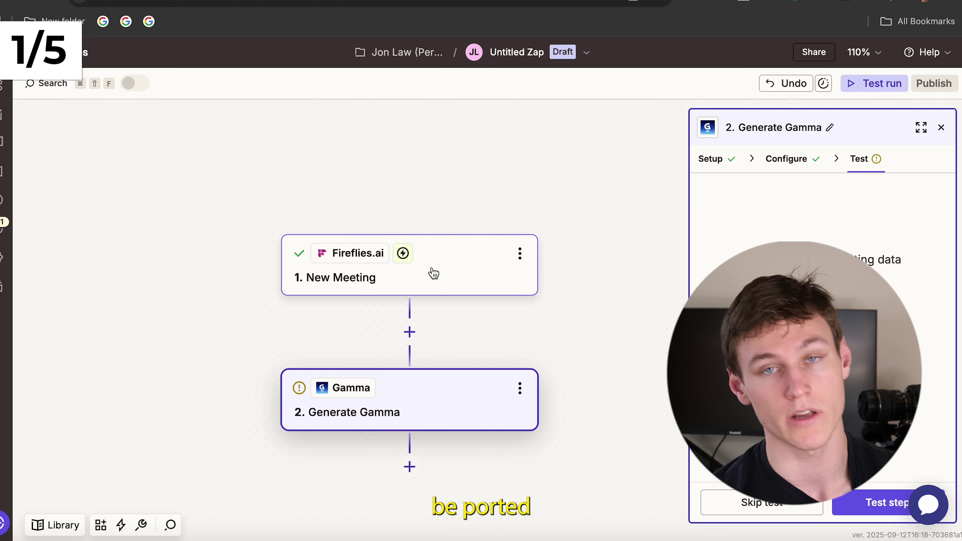
pyautogui.click(731, 170)
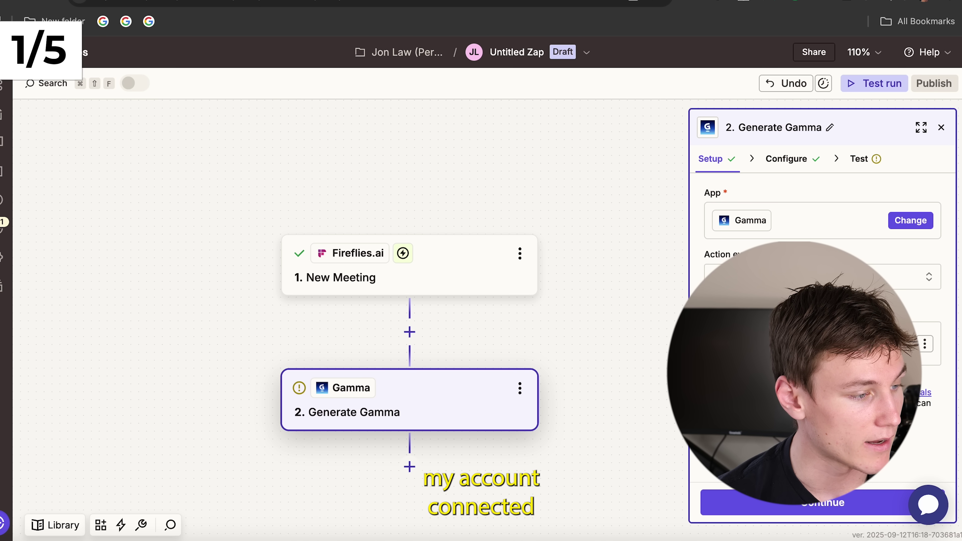
pyautogui.click(795, 159)
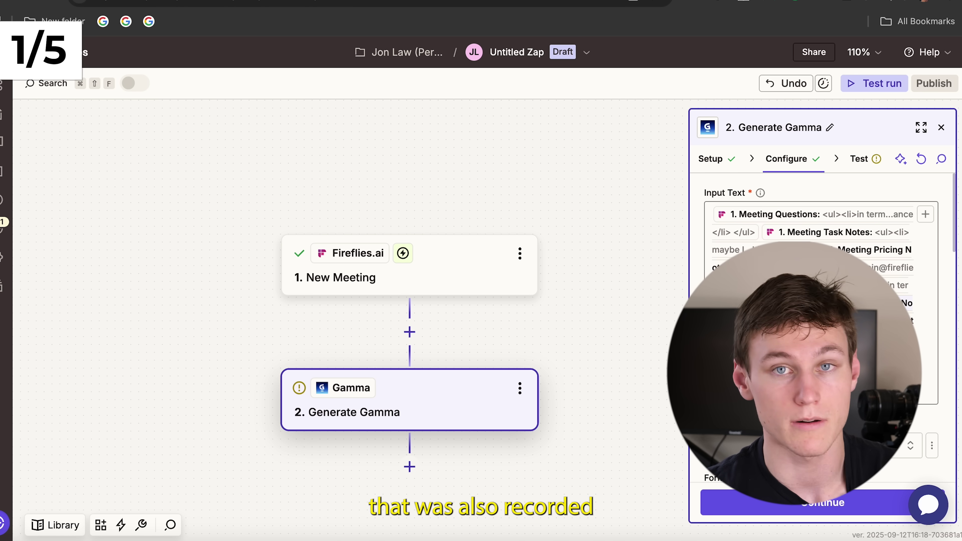
pyautogui.scroll(-5, 818, 326)
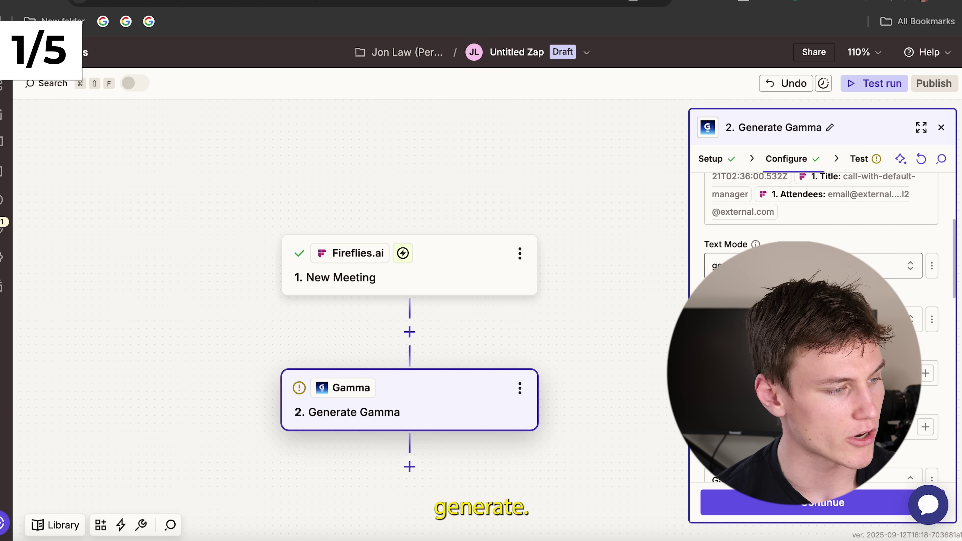
pyautogui.scroll(-5, 709, 271)
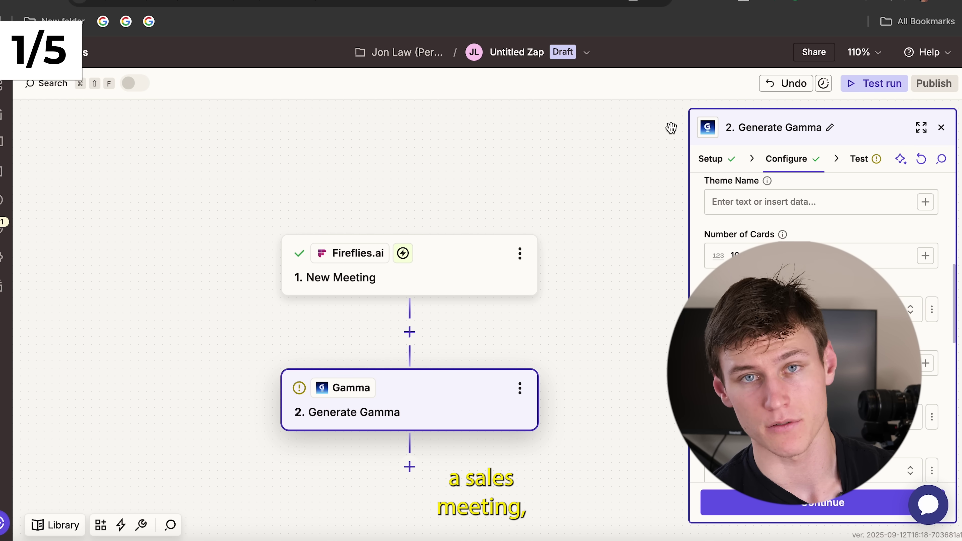
pyautogui.hotkey('ctrl', 'Tab')
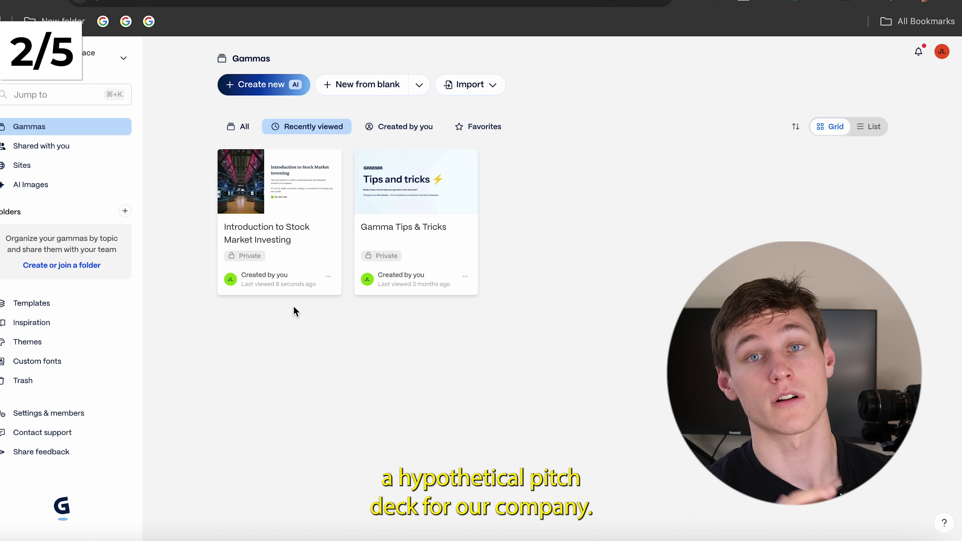
# Start a new AI gamma from pasted text with the BrightPath AI pitch-deck outline
pyautogui.click(286, 94)
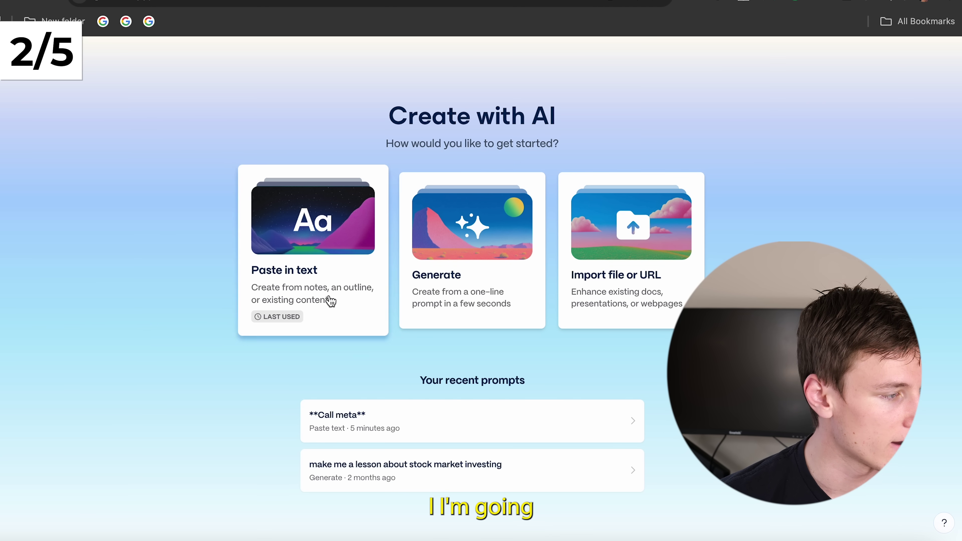
pyautogui.click(330, 301)
pyautogui.press('super+v')
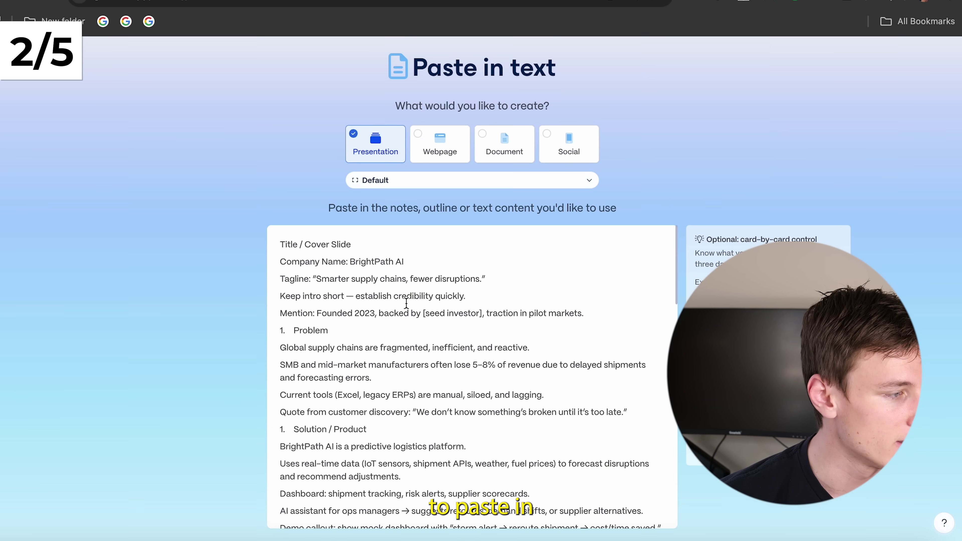
# Treat the text as notes or an outline and continue to the 10-card prompt editor
pyautogui.scroll(-3, 242, 417)
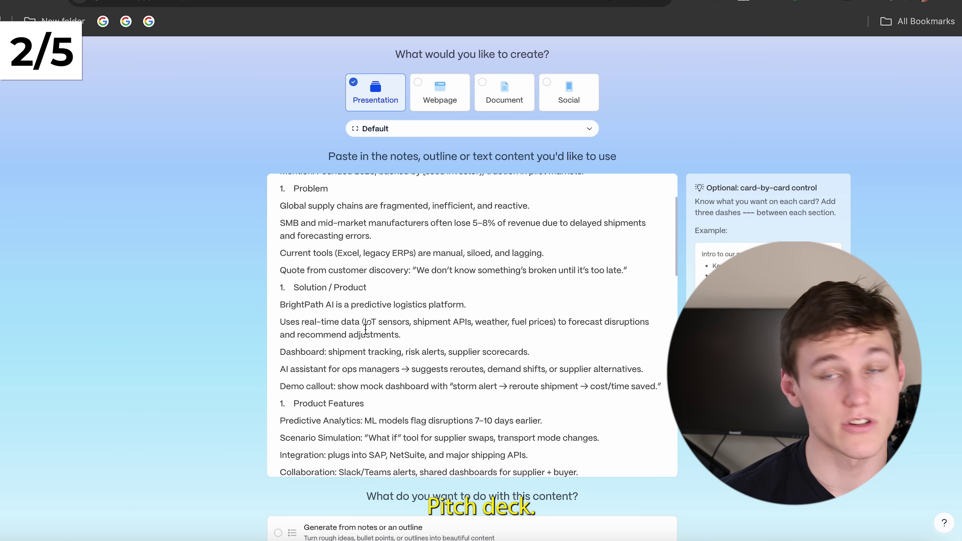
pyautogui.scroll(-3, 383, 323)
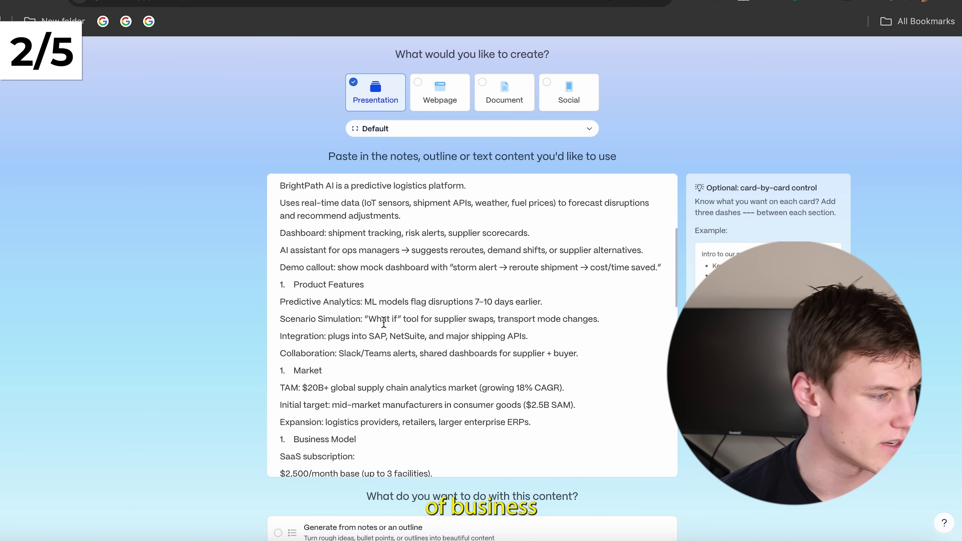
pyautogui.scroll(-10, 383, 323)
pyautogui.scroll(-6, 343, 413)
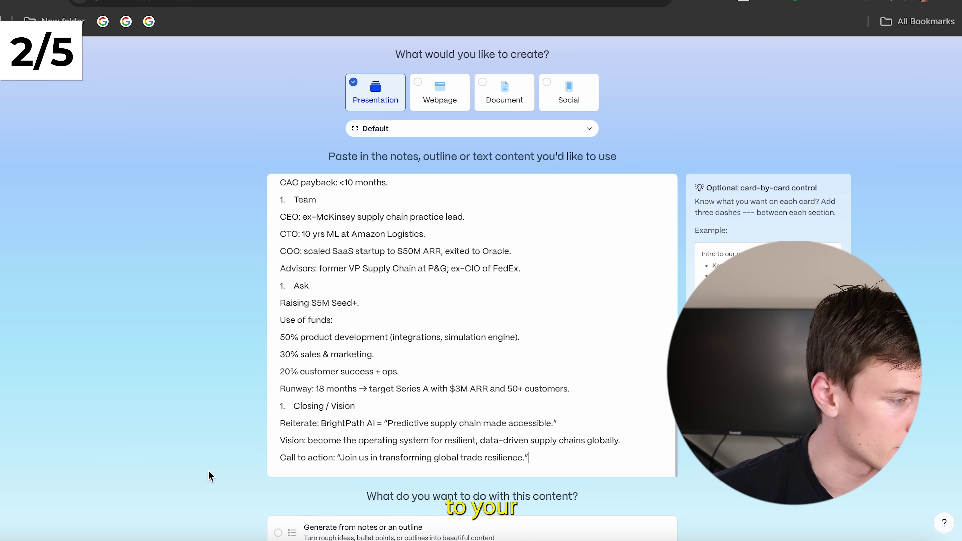
pyautogui.scroll(-5, 208, 471)
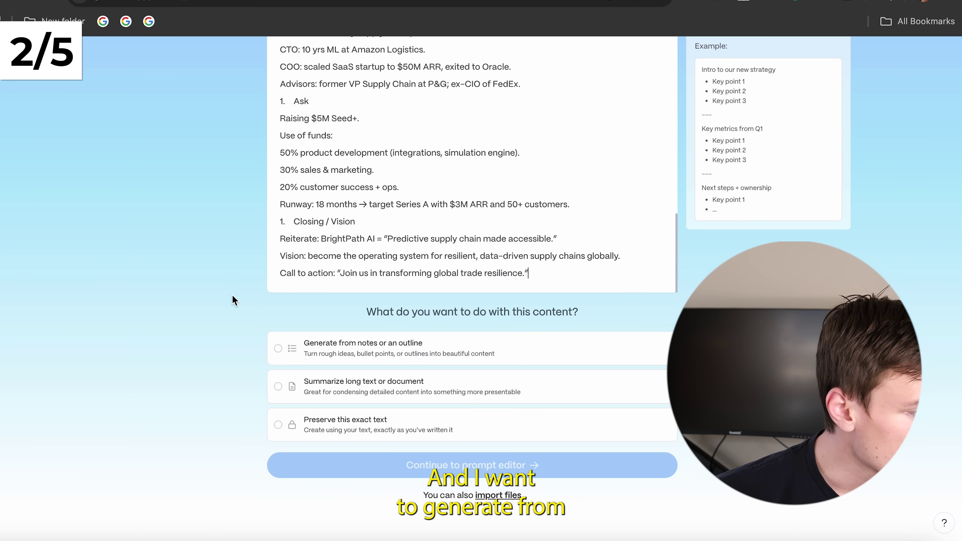
pyautogui.click(394, 343)
pyautogui.click(394, 462)
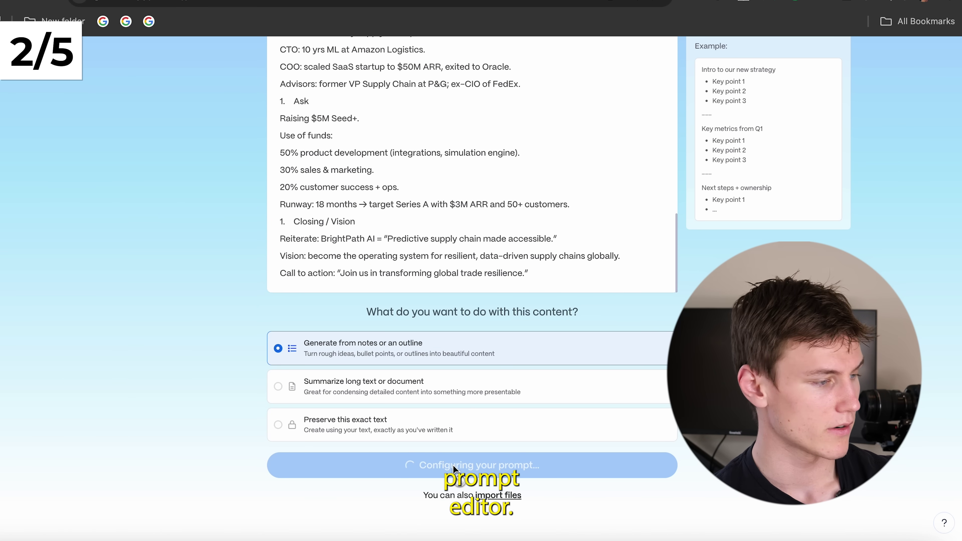
pyautogui.scroll(-10, 389, 307)
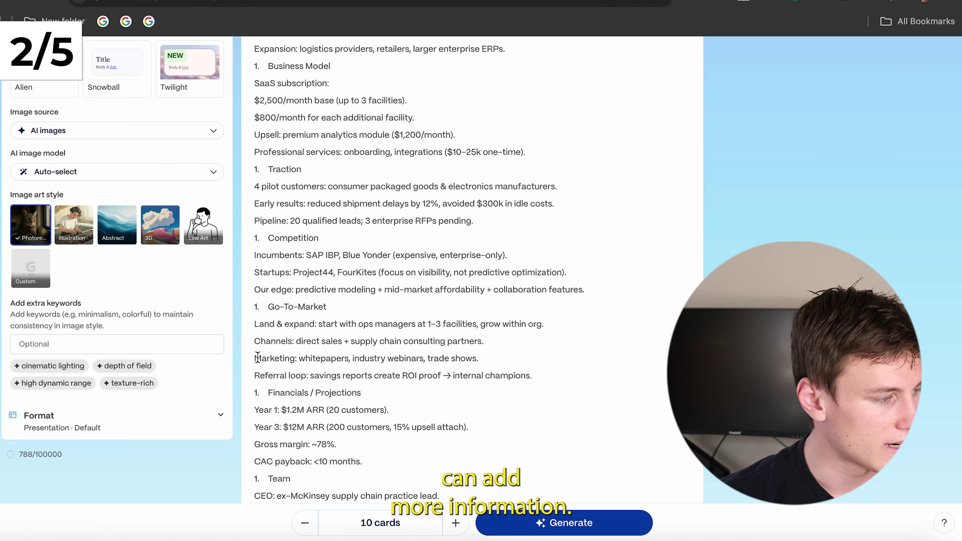
# Generate the BrightPath AI pitch deck from the outline
pyautogui.click(564, 522)
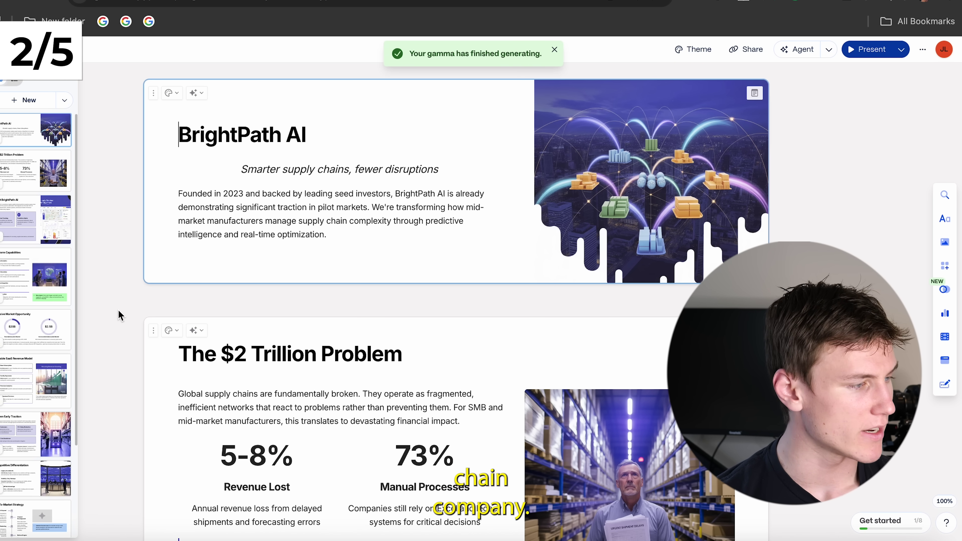
pyautogui.scroll(-3, 118, 311)
pyautogui.scroll(-8, 119, 311)
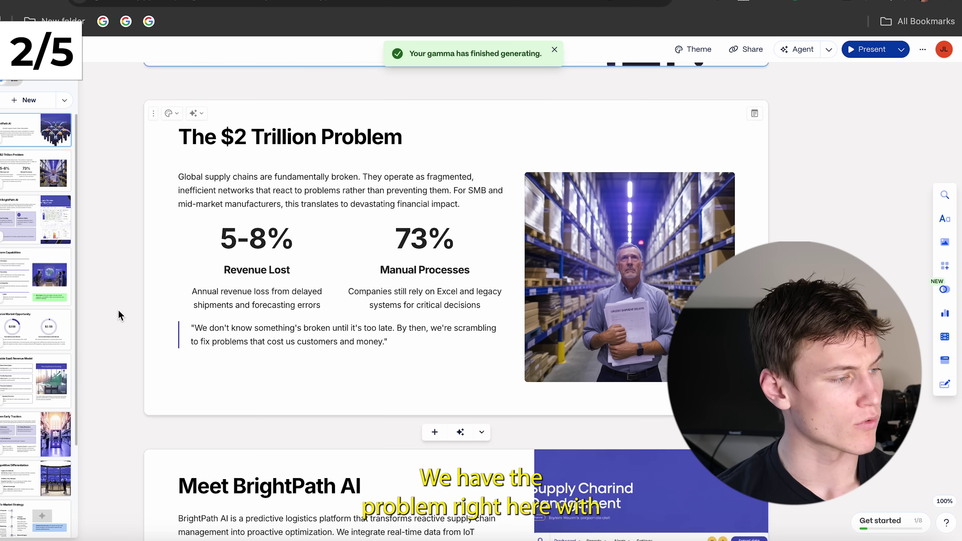
pyautogui.scroll(-10, 118, 316)
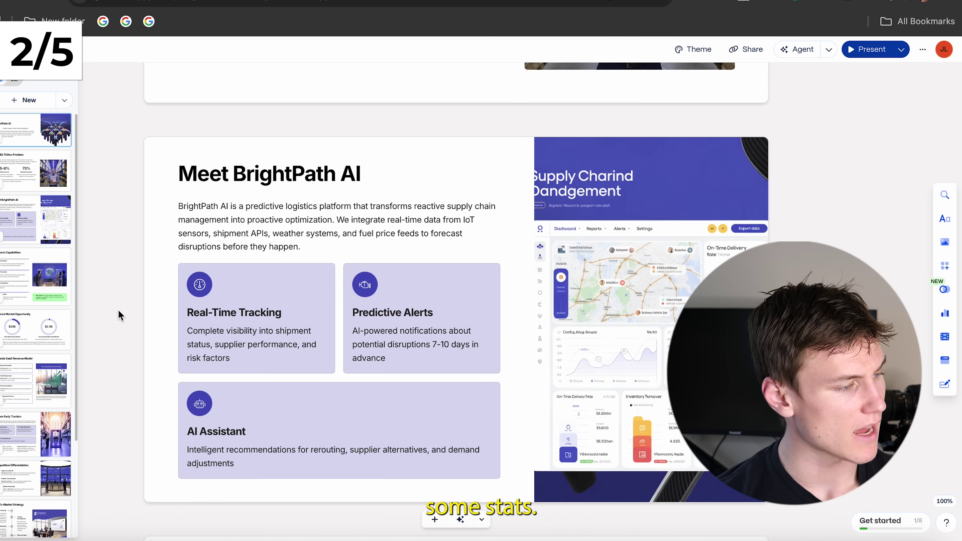
# Review the slides down to Investment Opportunity, then jump back to the title card
pyautogui.scroll(-12, 118, 315)
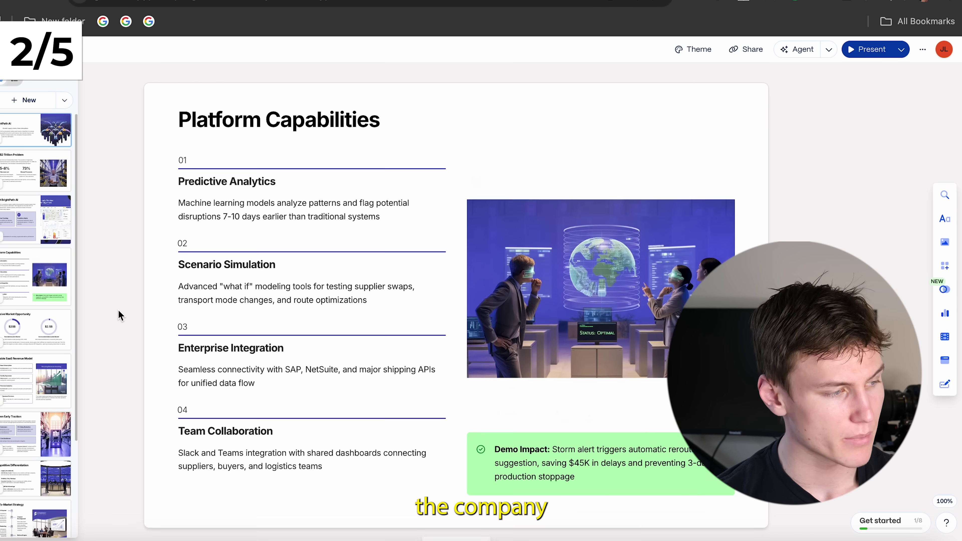
pyautogui.scroll(-12, 119, 311)
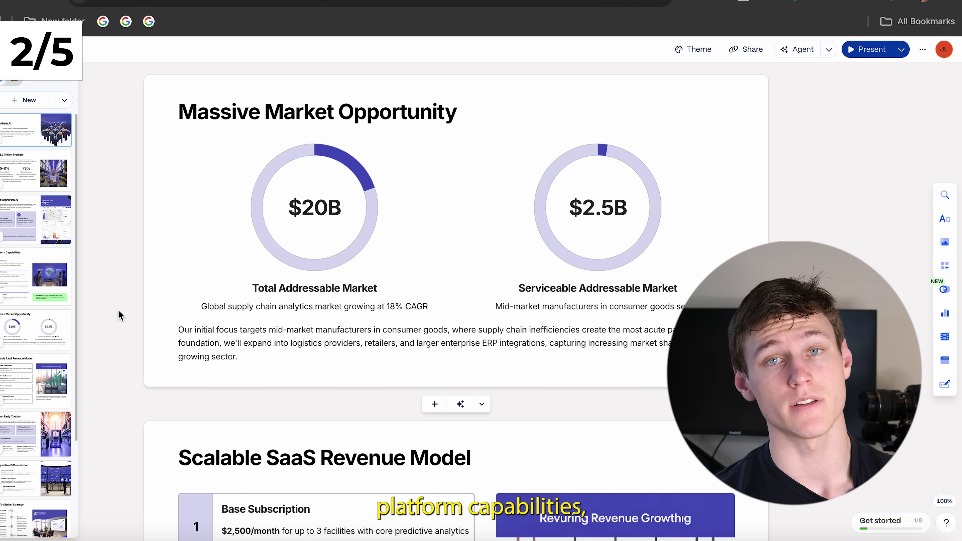
pyautogui.scroll(-2, 118, 316)
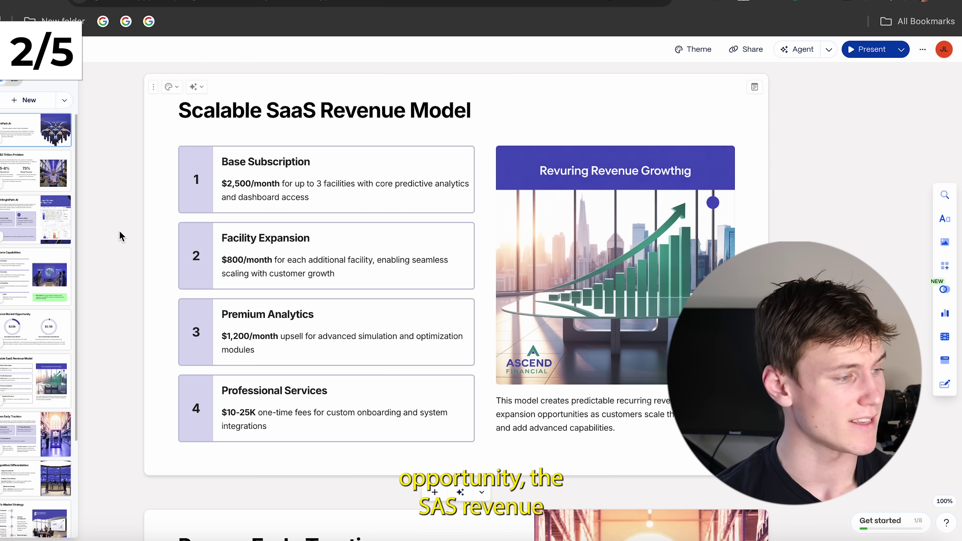
pyautogui.scroll(-20, 120, 237)
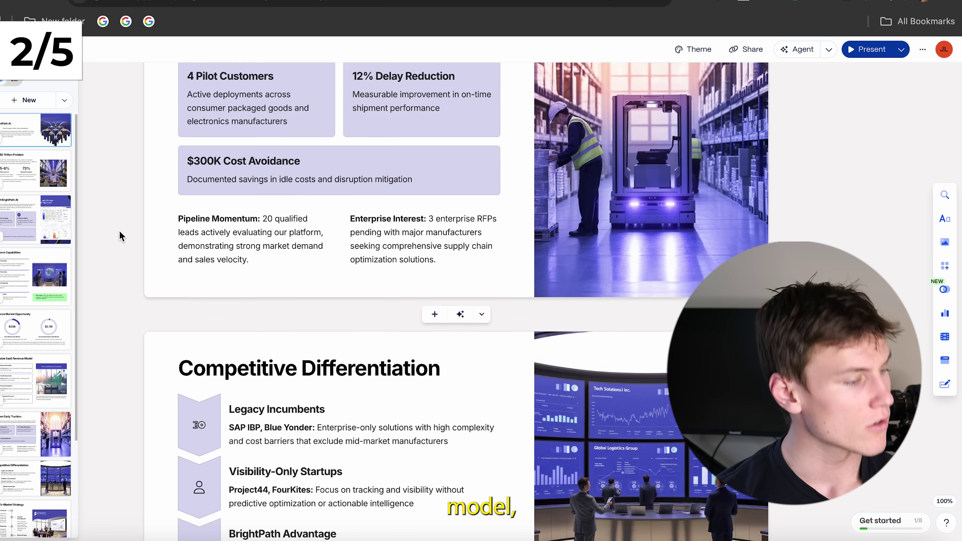
pyautogui.scroll(-14, 120, 237)
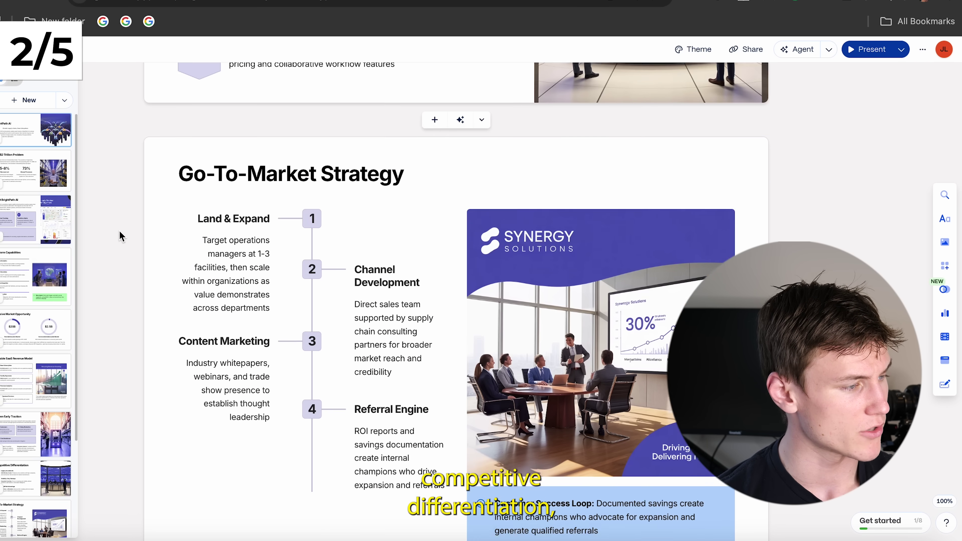
pyautogui.scroll(-12, 120, 236)
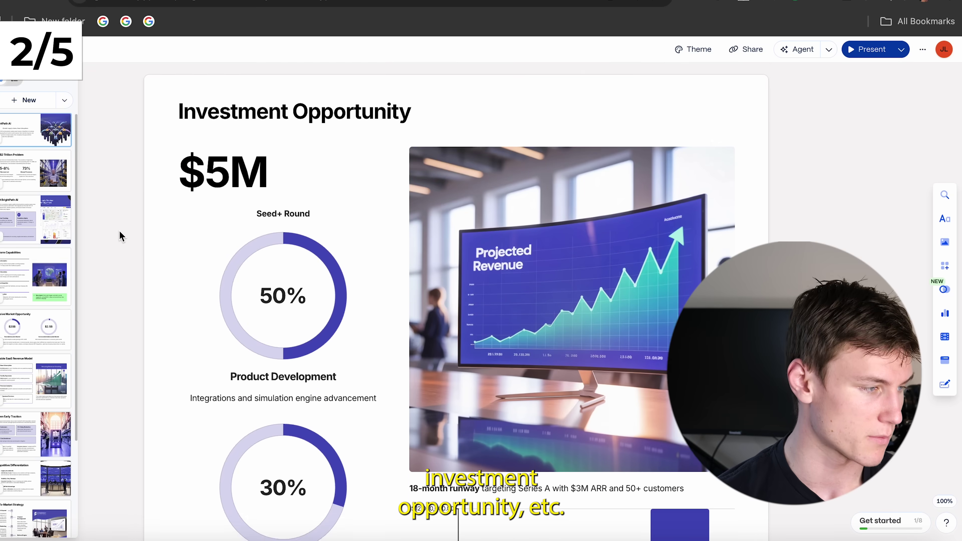
pyautogui.scroll(-10, 118, 219)
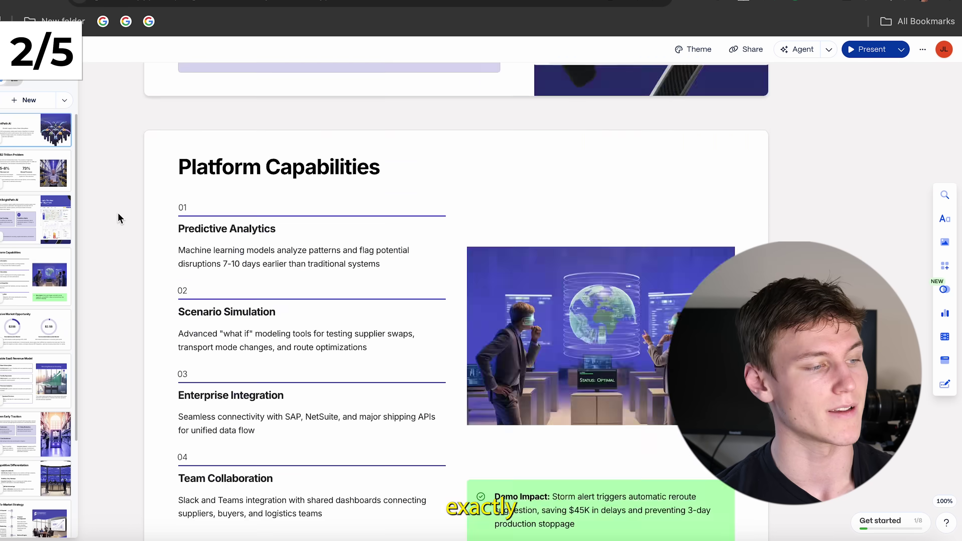
pyautogui.hotkey('ctrl', 'Home')
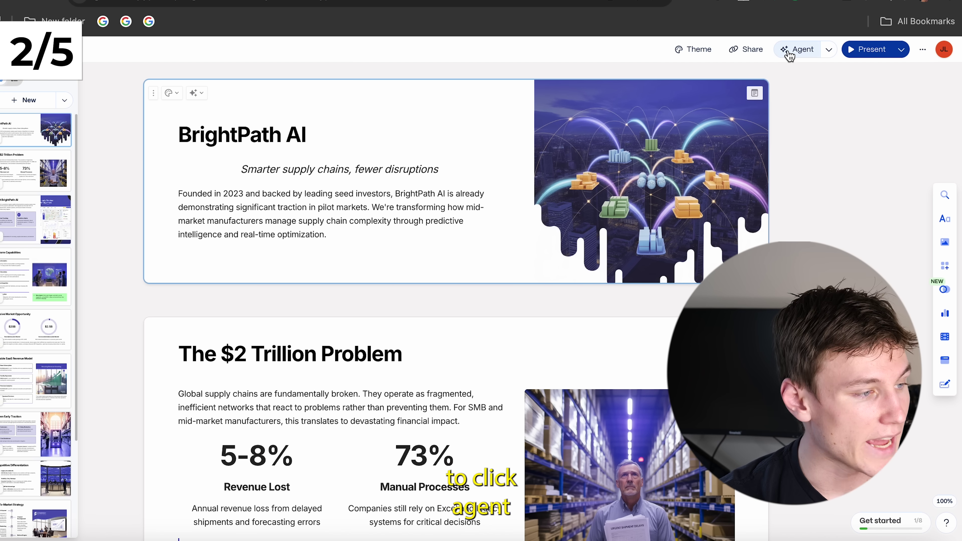
# Ask the Agent for black backgrounds, white text and a reworked, more aesthetic colour theme
pyautogui.click(798, 50)
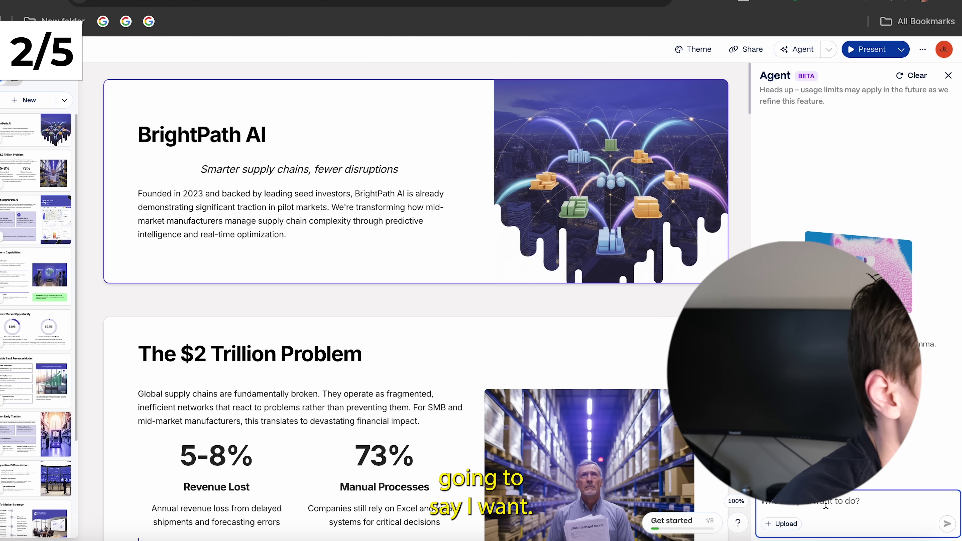
pyautogui.write('I want a bla')
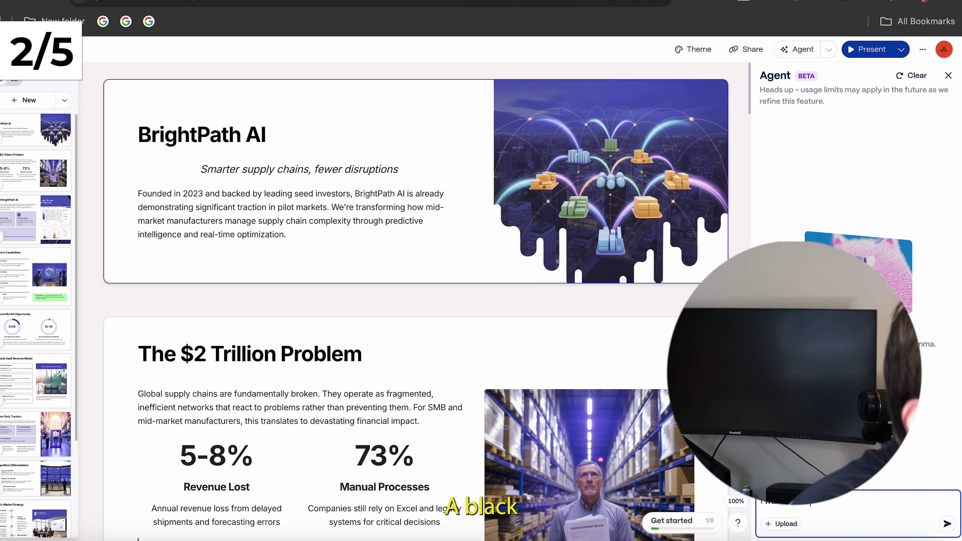
pyautogui.write('ck background and w')
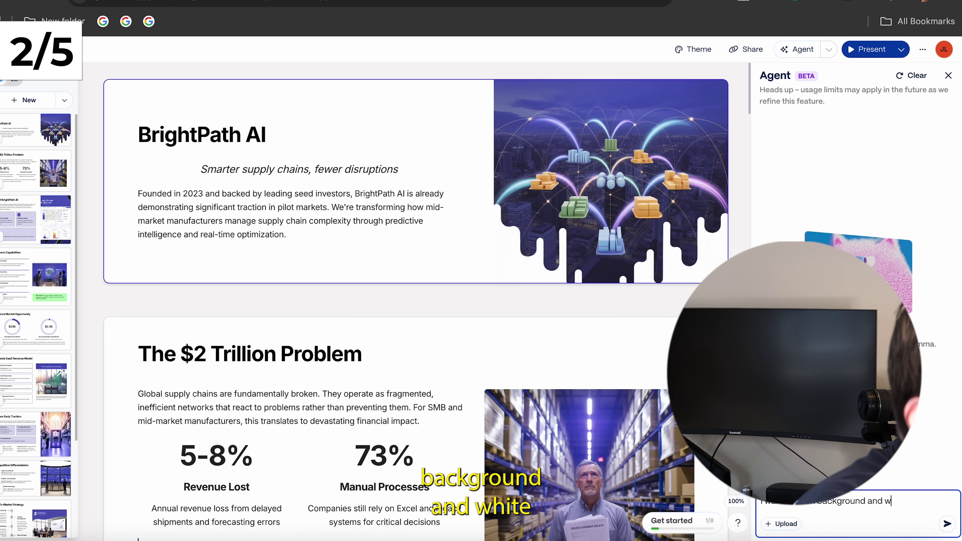
pyautogui.write('hite text; change the')
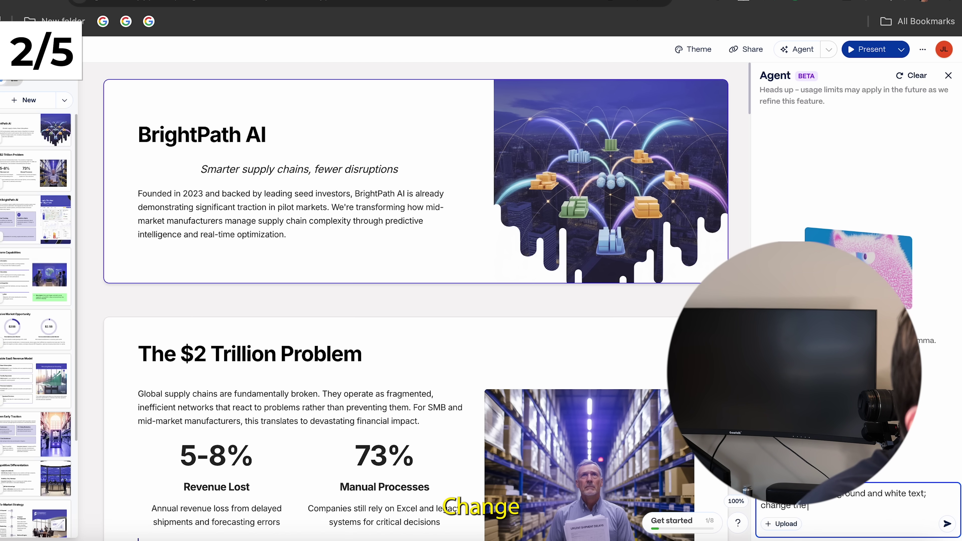
pyautogui.write(' whole color theme around')
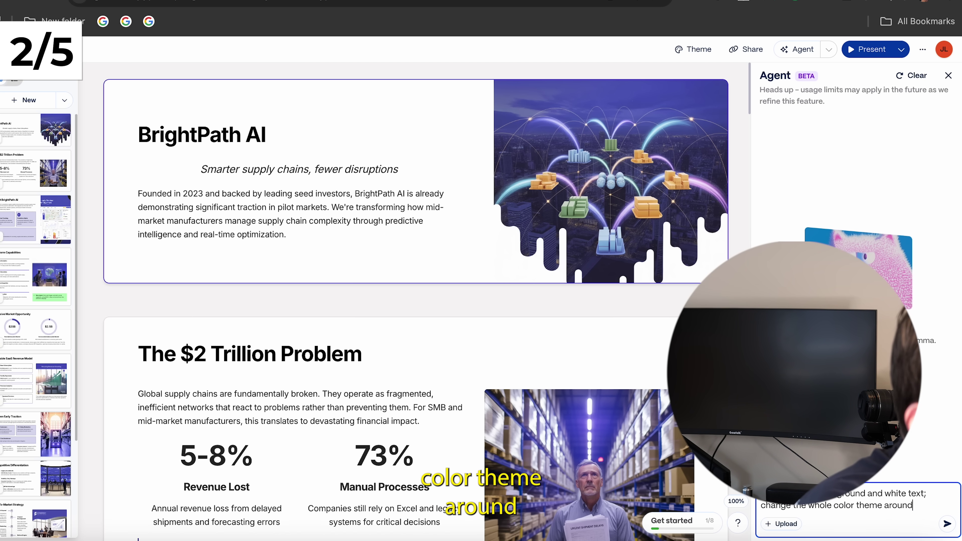
pyautogui.write(' and make it look')
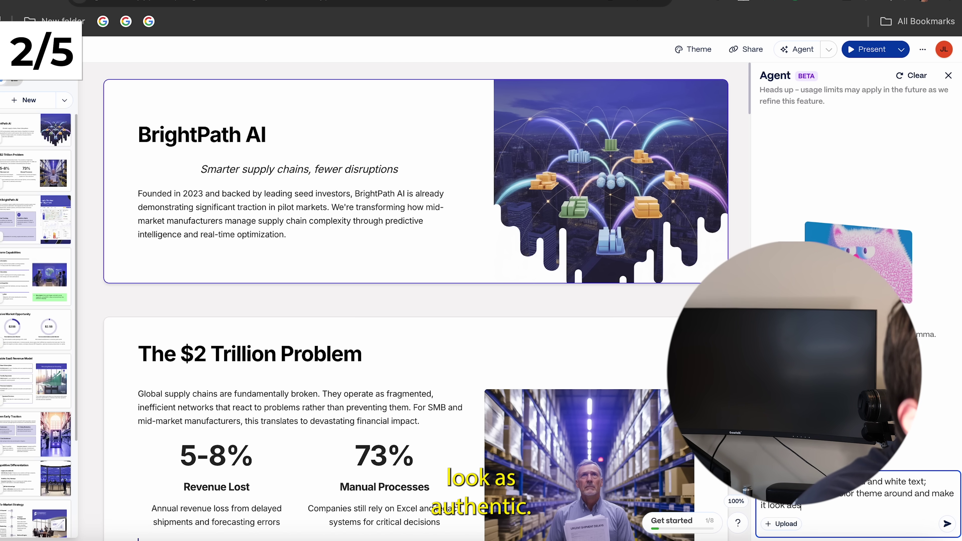
pyautogui.write(' aesthetic')
pyautogui.press('Return')
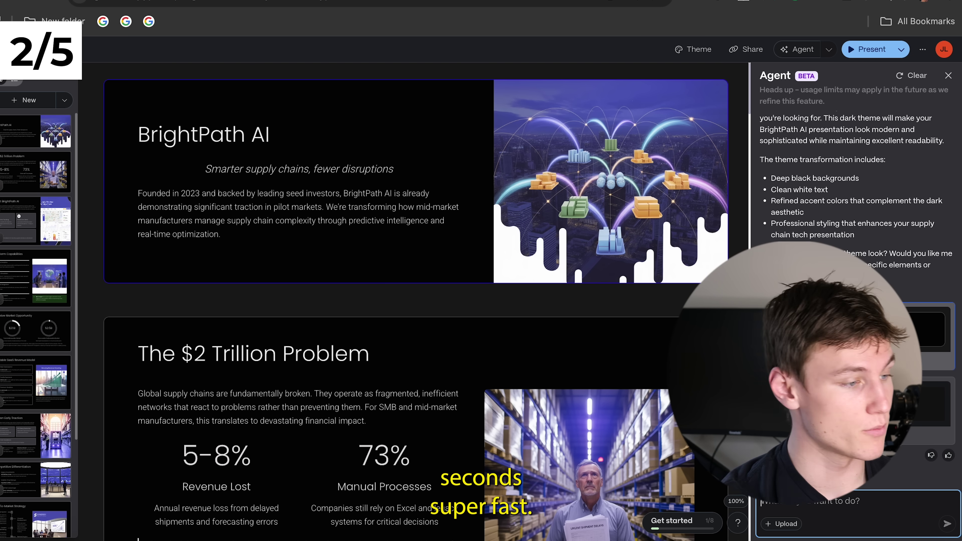
# Scroll through the deck to check the new black backgrounds and white text
pyautogui.scroll(-20, 279, 209)
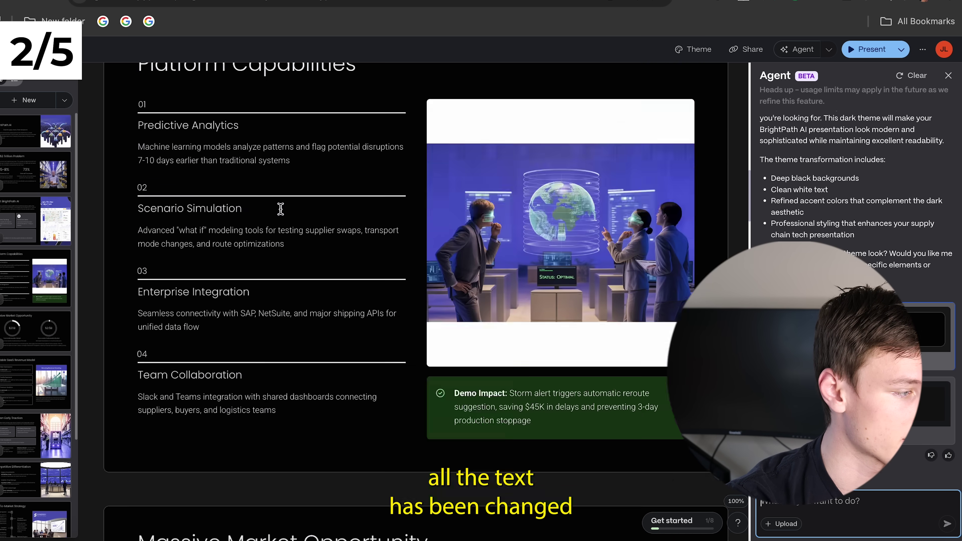
pyautogui.scroll(-20, 343, 321)
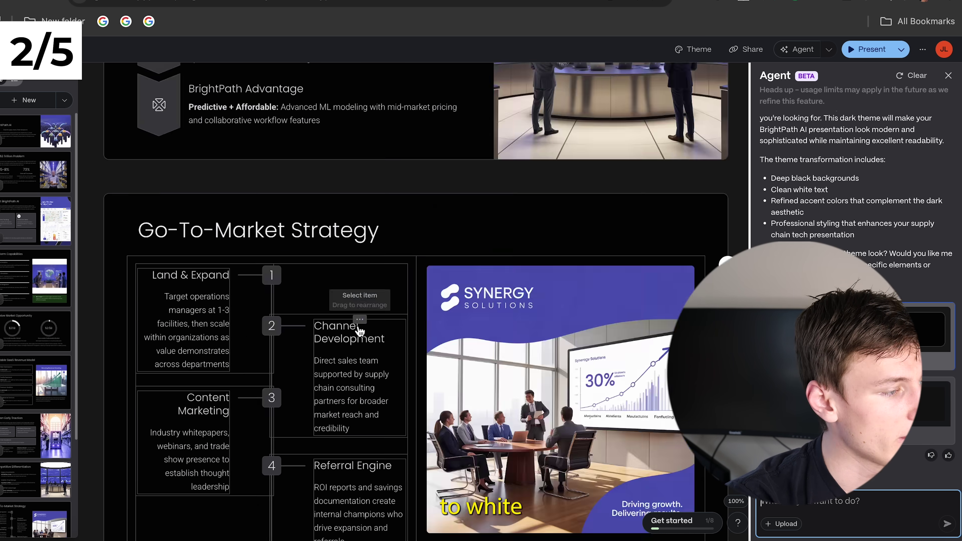
pyautogui.scroll(-2, 394, 337)
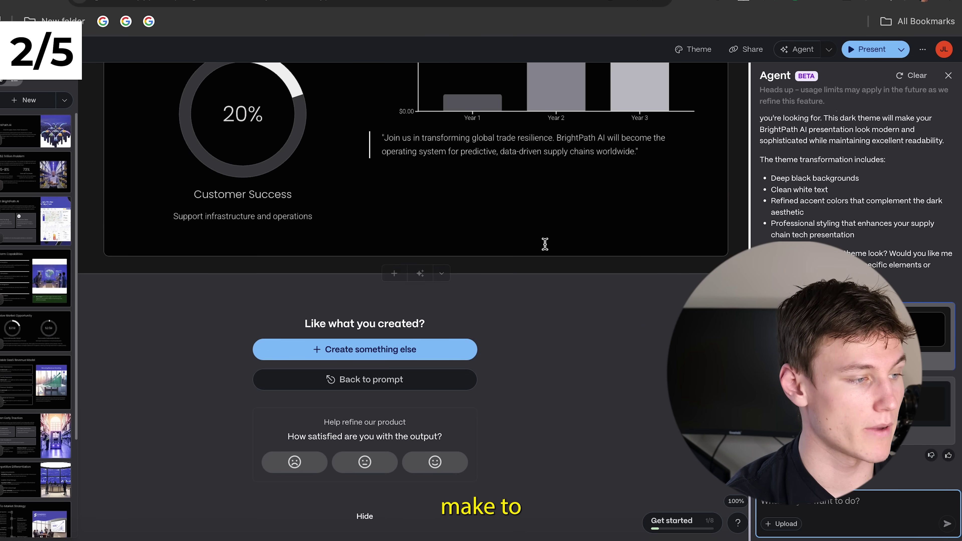
pyautogui.scroll(20, 543, 243)
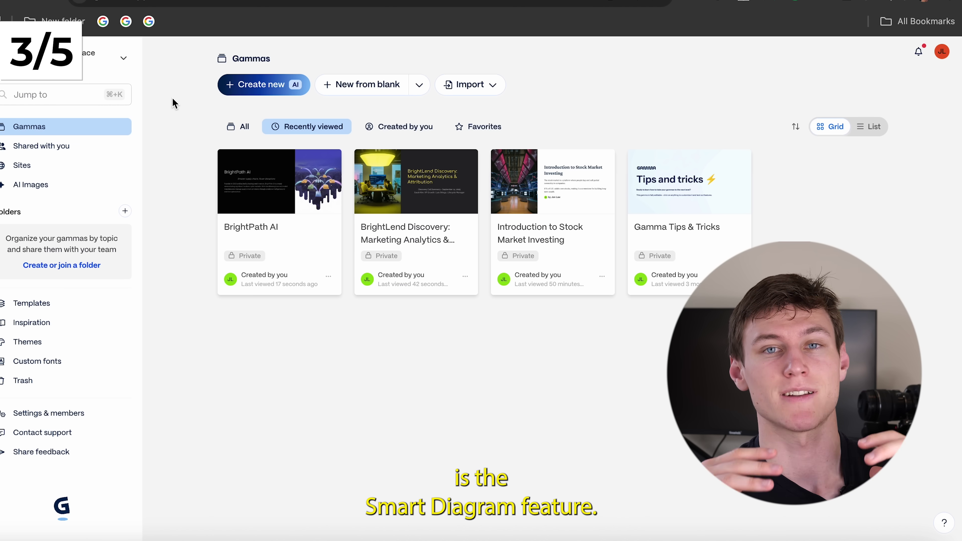
# Start a new AI gamma from pasted text with the pitch deck outline
pyautogui.click(267, 84)
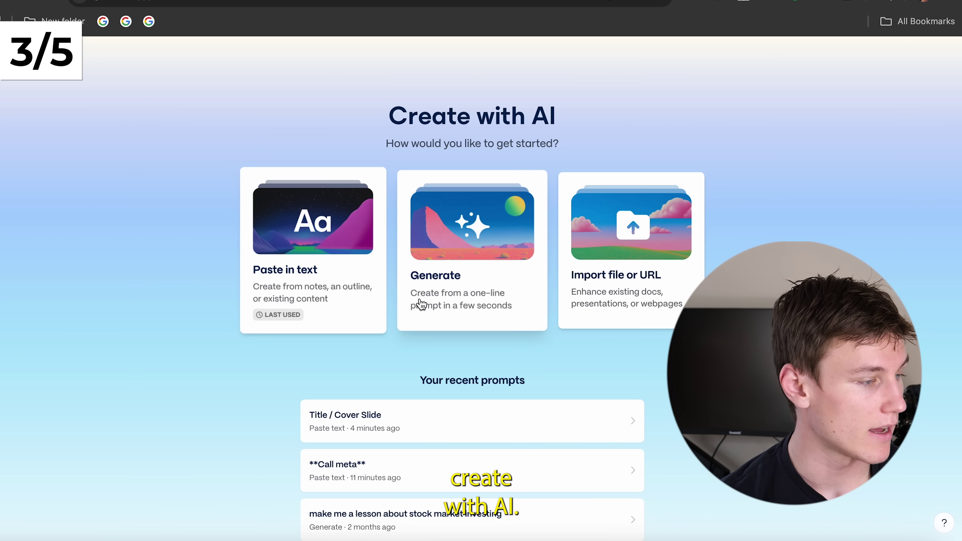
pyautogui.click(316, 299)
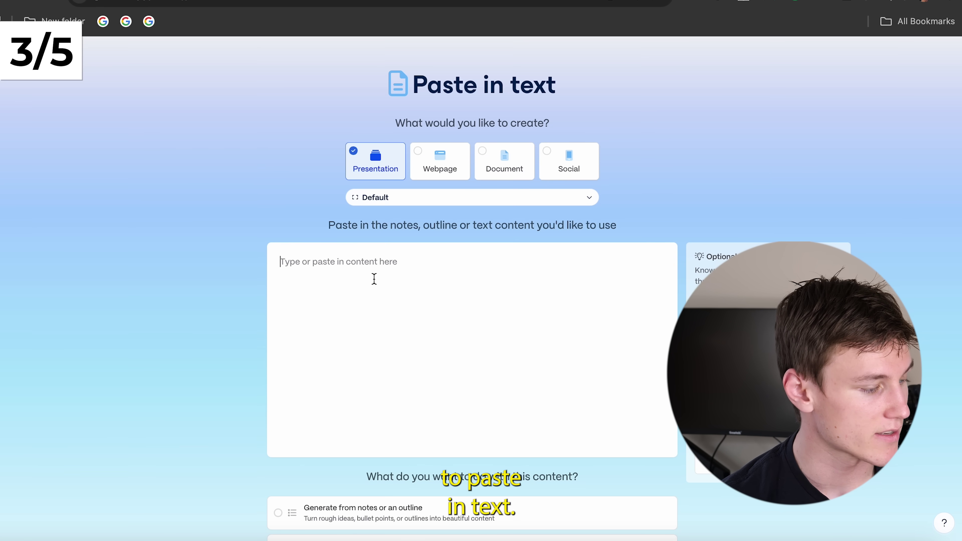
pyautogui.hotkey('ctrl', 'v')
pyautogui.scroll(-10, 386, 307)
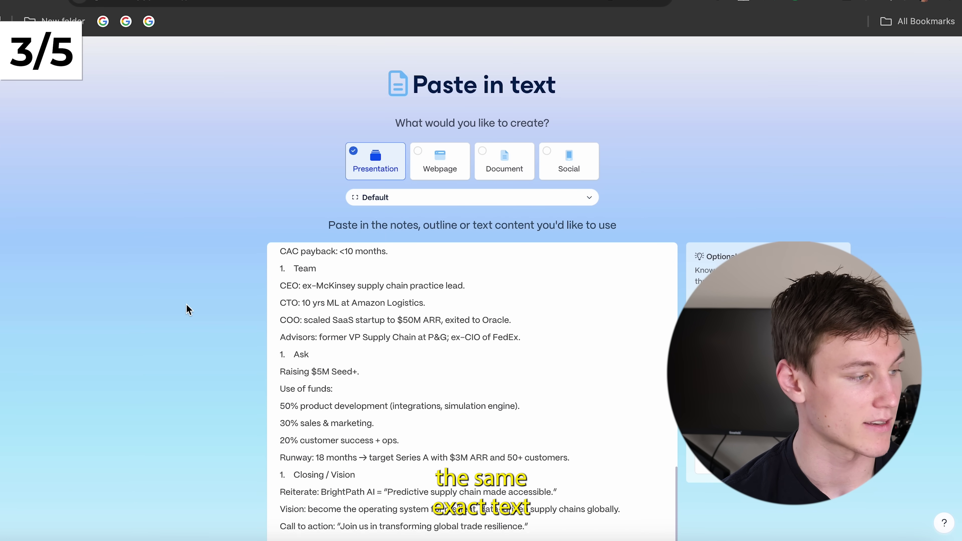
pyautogui.scroll(-3, 188, 310)
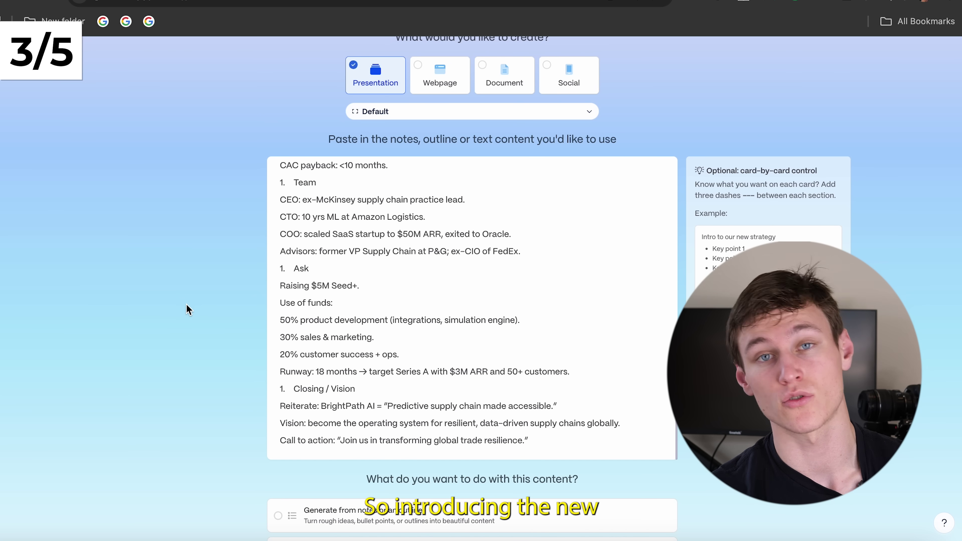
pyautogui.scroll(-2, 145, 270)
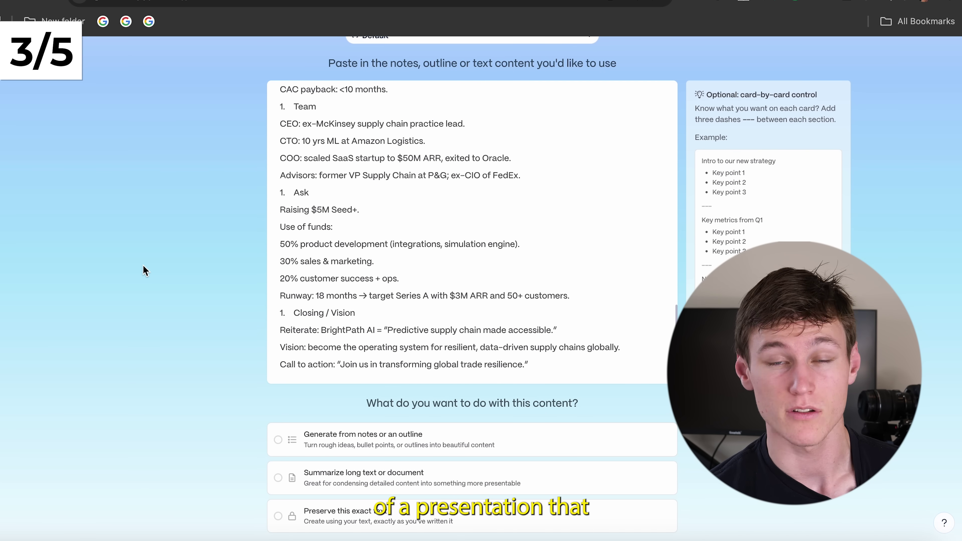
pyautogui.scroll(-3, 144, 269)
pyautogui.scroll(10, 202, 348)
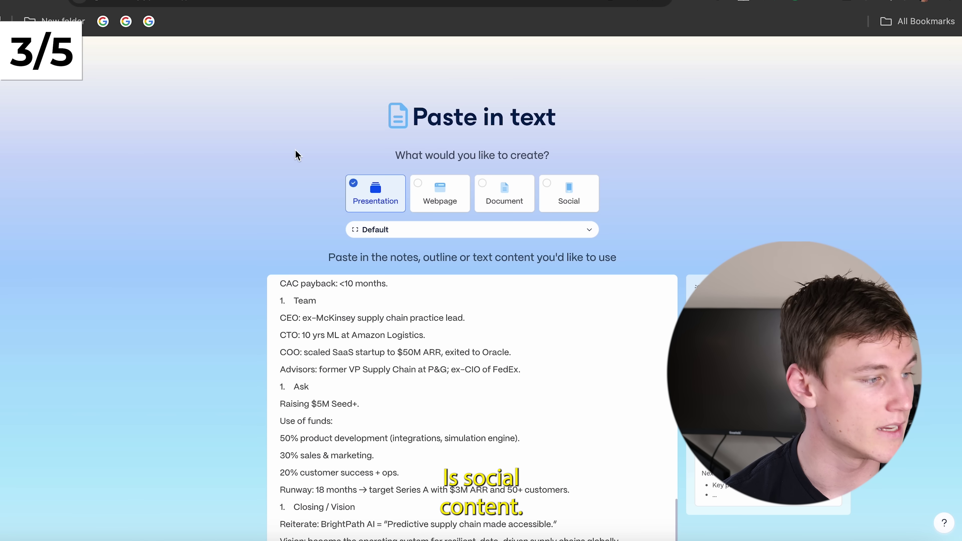
pyautogui.keyDown('ctrl'); pyautogui.scroll(5, 563, 152); pyautogui.keyUp('ctrl')
pyautogui.scroll(1, 538, 129)
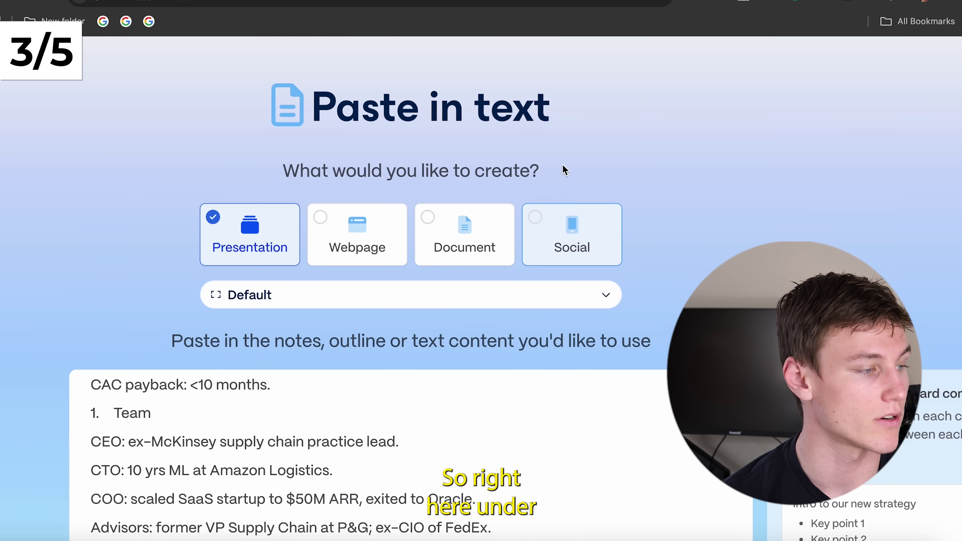
# Make it a social post in Square 1:1 format and continue to the prompt editor
pyautogui.click(553, 250)
pyautogui.keyDown('ctrl'); pyautogui.scroll(-5, 553, 250); pyautogui.keyUp('ctrl')
pyautogui.click(450, 232)
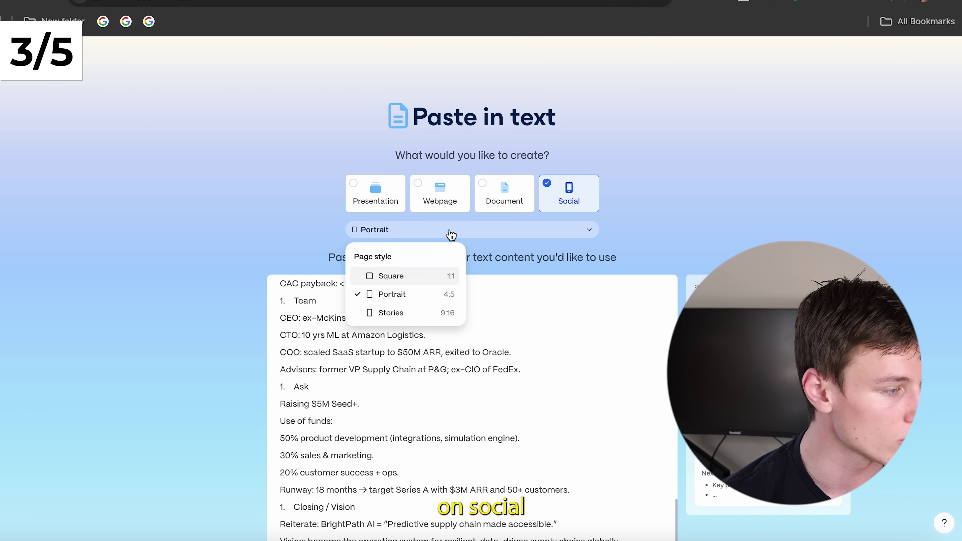
pyautogui.click(407, 283)
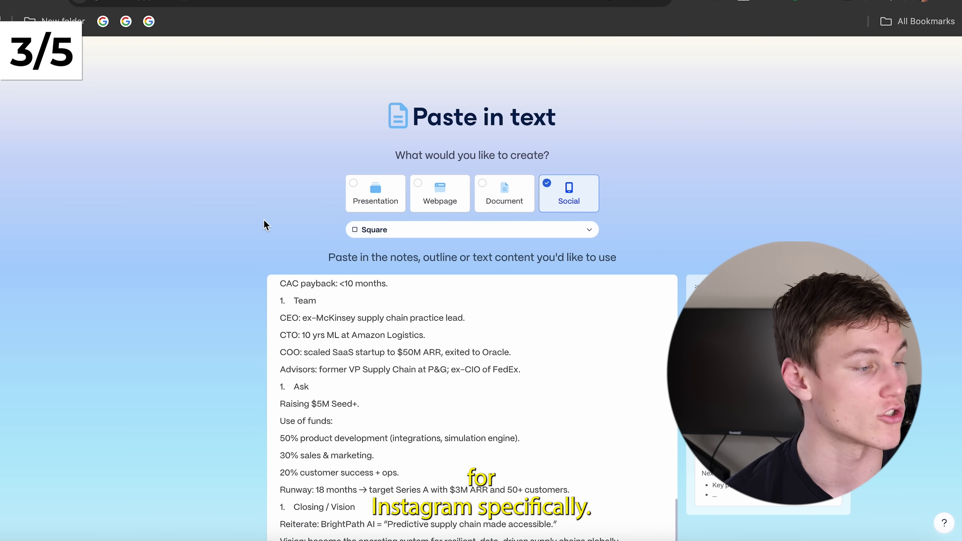
pyautogui.scroll(-4, 211, 366)
pyautogui.scroll(-3, 211, 366)
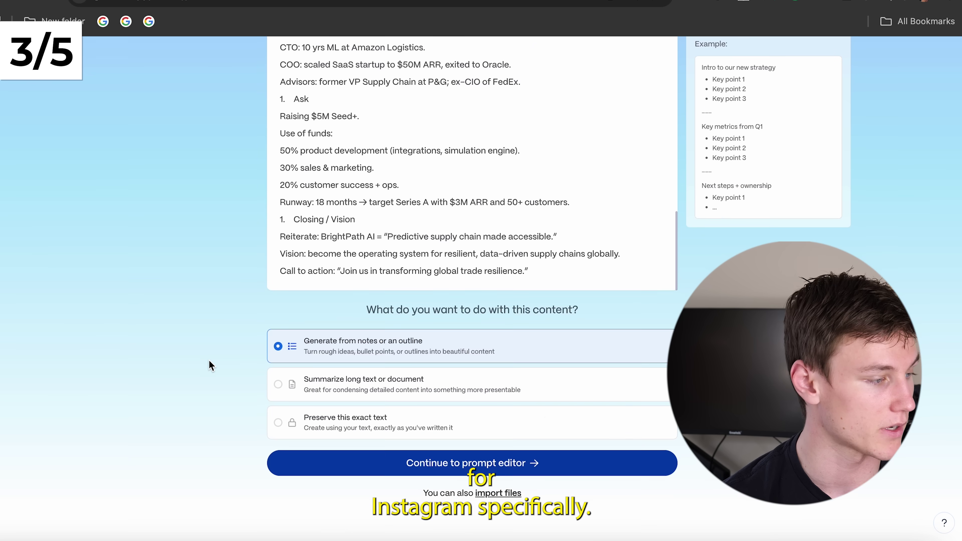
pyautogui.click(458, 459)
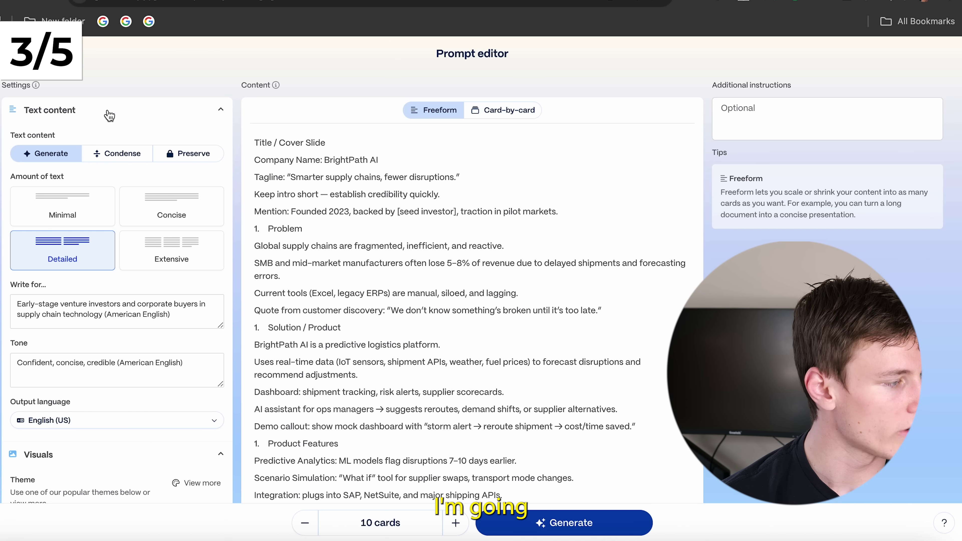
# Set the text amount to Concise, choose the Dialogue theme, and generate
pyautogui.click(147, 212)
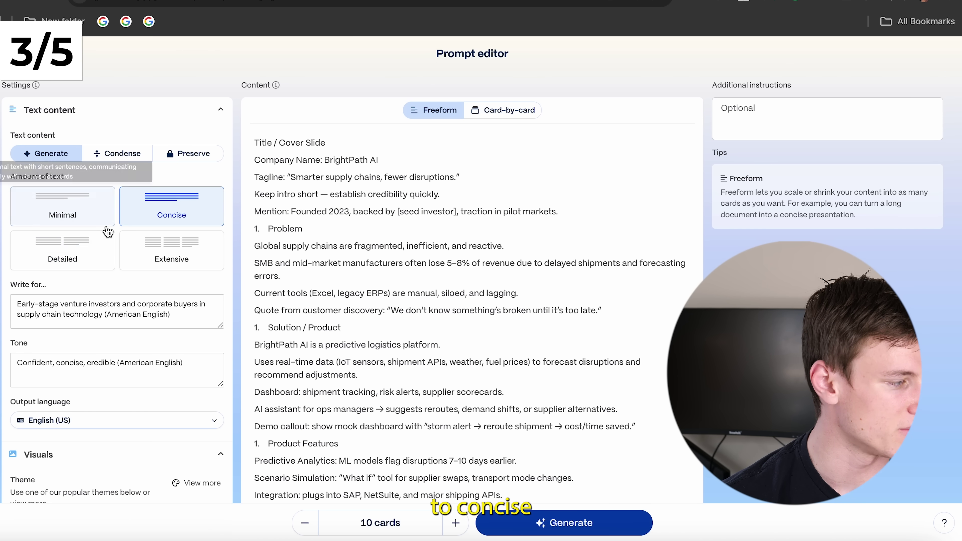
pyautogui.scroll(-2, 113, 228)
pyautogui.scroll(-3, 112, 253)
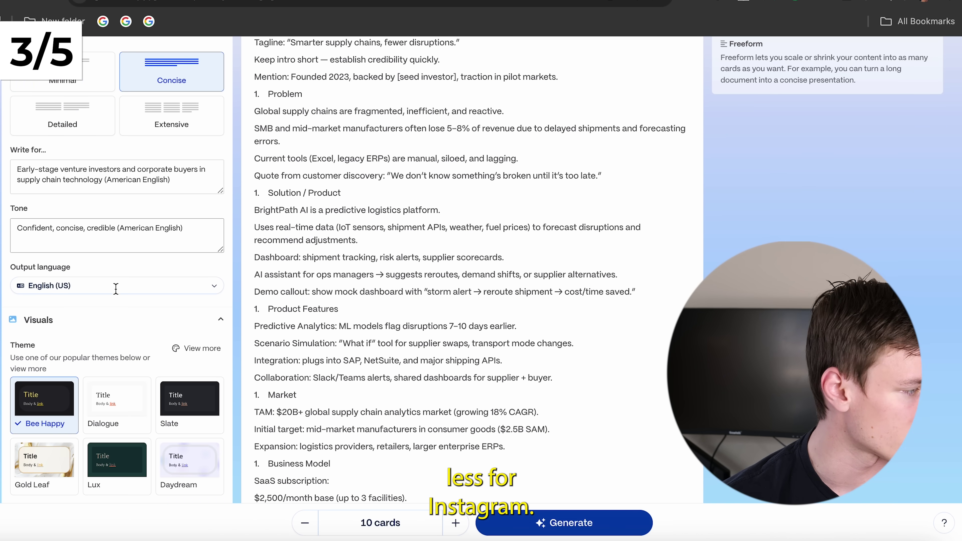
pyautogui.click(117, 348)
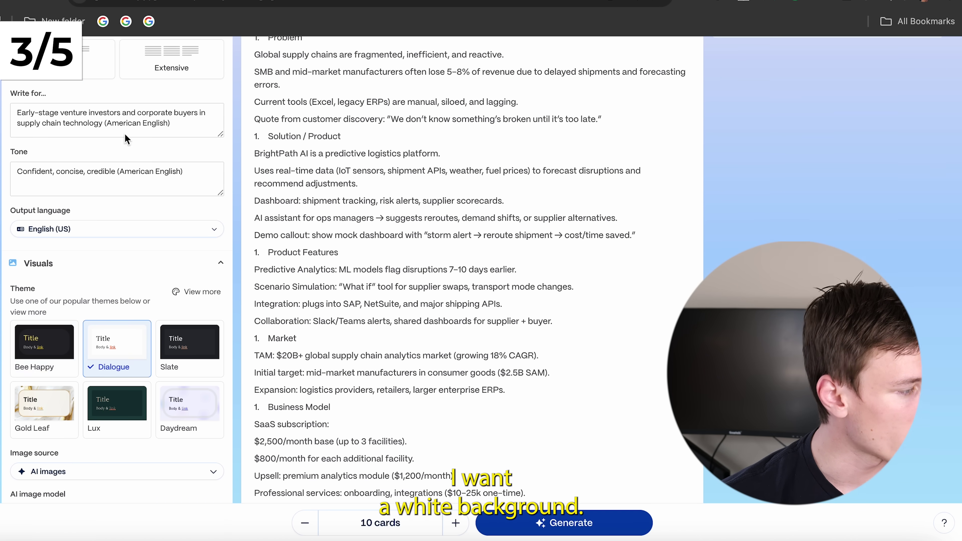
pyautogui.scroll(-2, 119, 304)
pyautogui.scroll(-3, 121, 281)
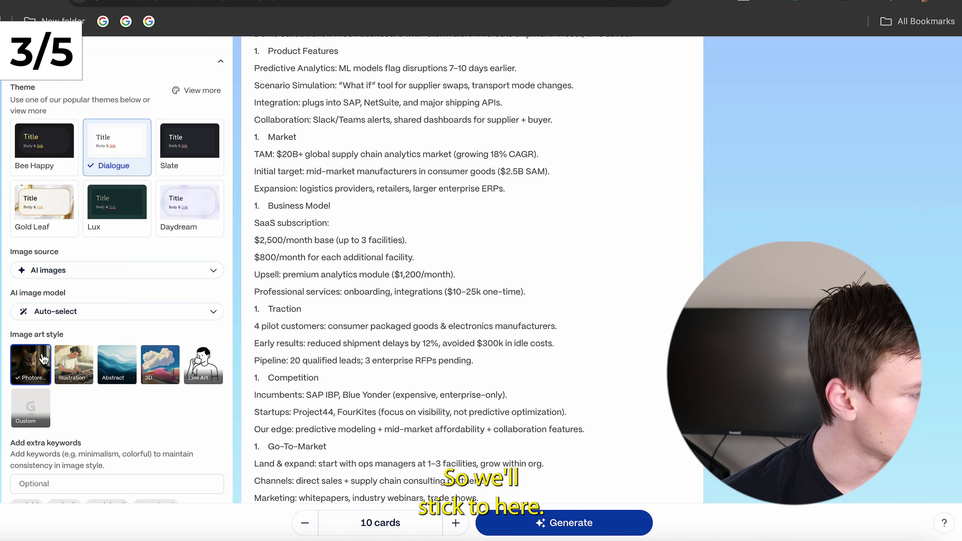
pyautogui.scroll(-2, 57, 318)
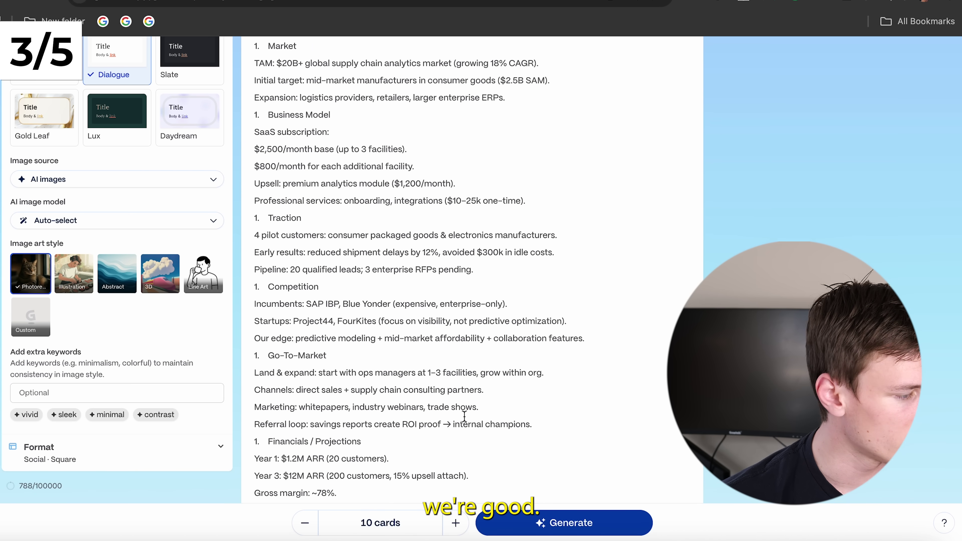
pyautogui.click(565, 522)
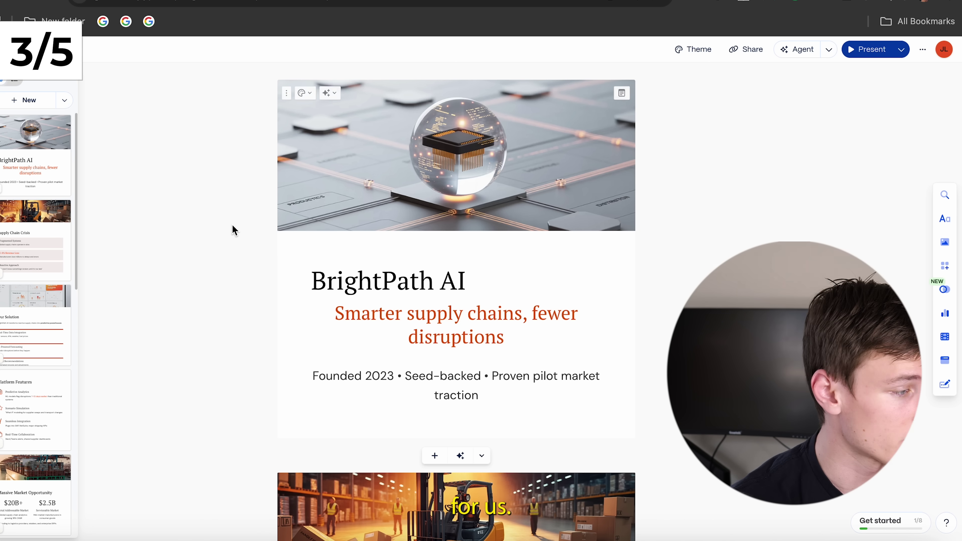
# Scroll through the generated BrightPath AI cards down to Financial Projections
pyautogui.scroll(-15, 357, 239)
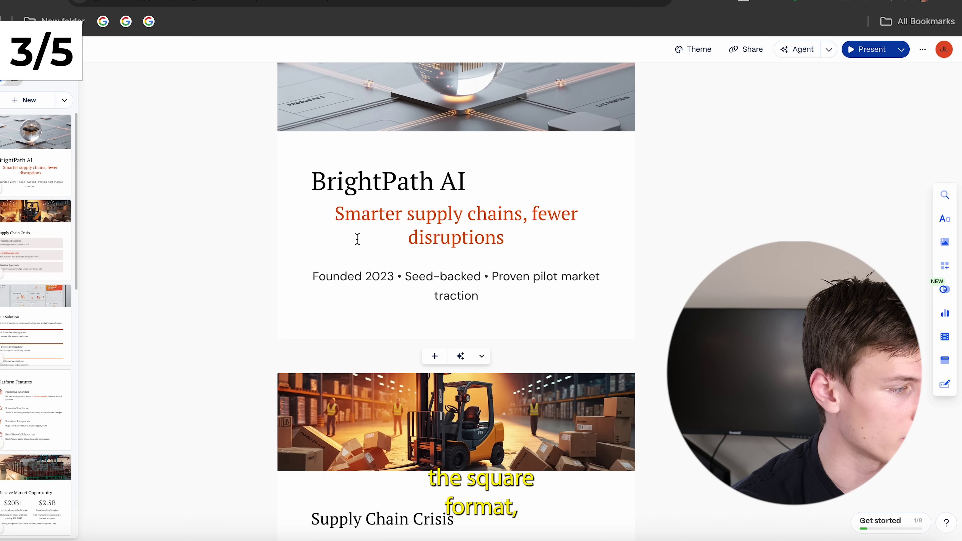
pyautogui.scroll(-20, 335, 254)
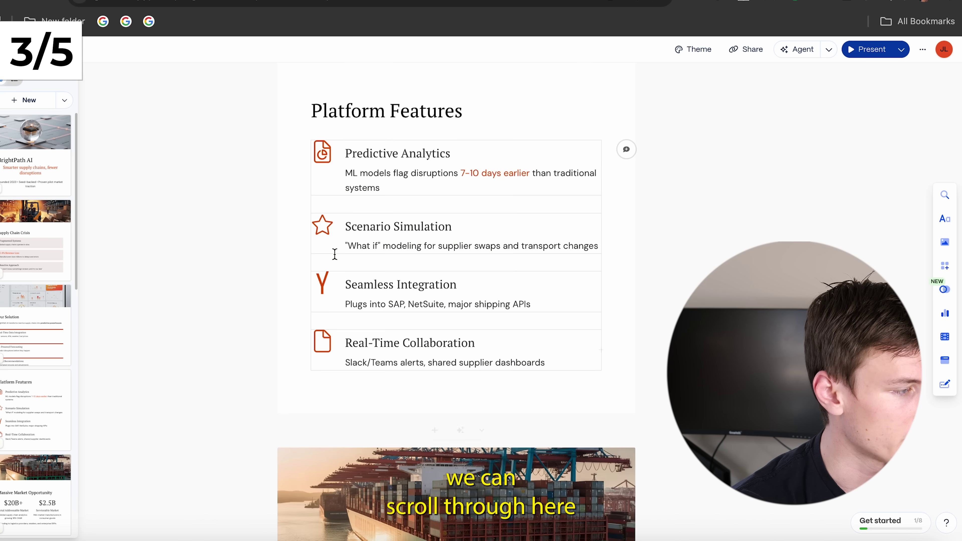
pyautogui.scroll(-20, 306, 194)
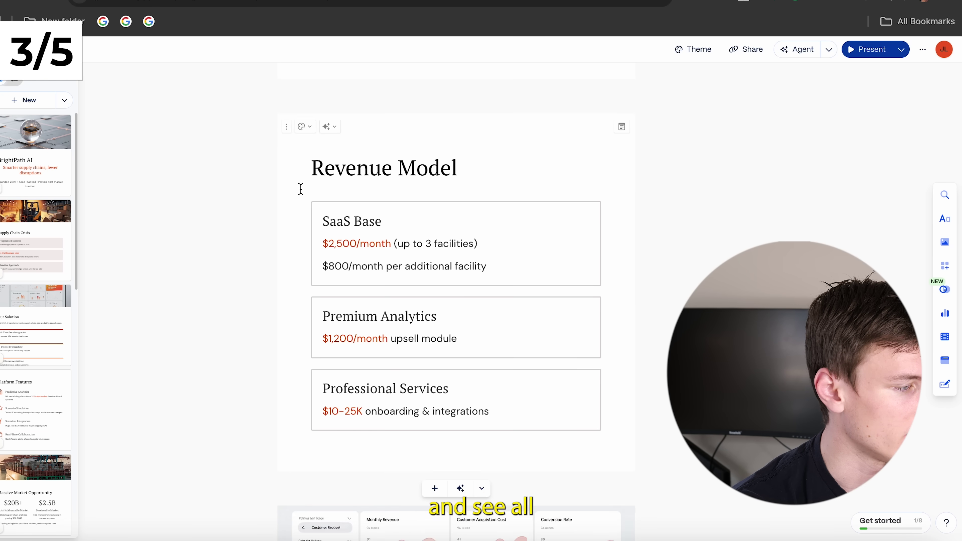
pyautogui.scroll(-5, 344, 227)
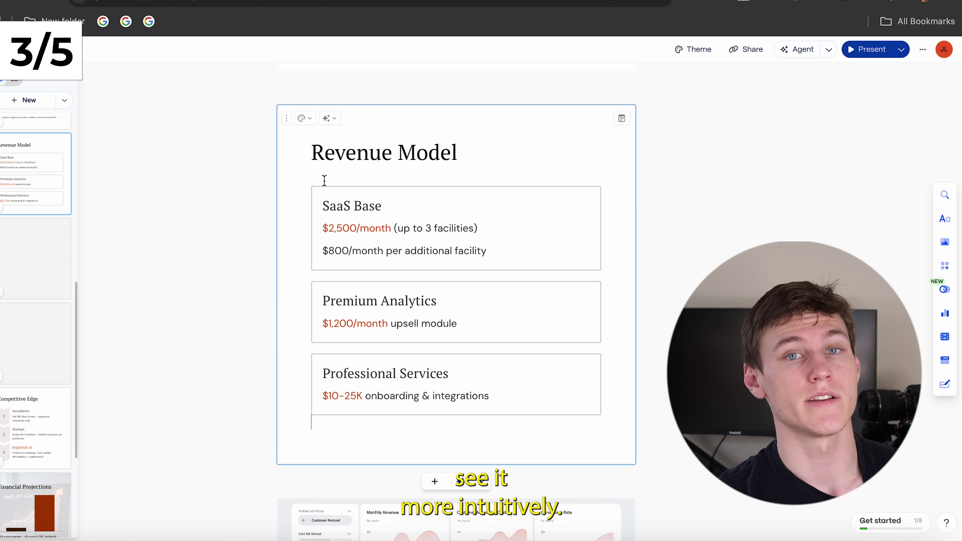
# Select all the Revenue Model card text and visualize it as a pillar diagram
pyautogui.click(322, 205)
pyautogui.moveTo(322, 205); pyautogui.dragTo(507, 412)
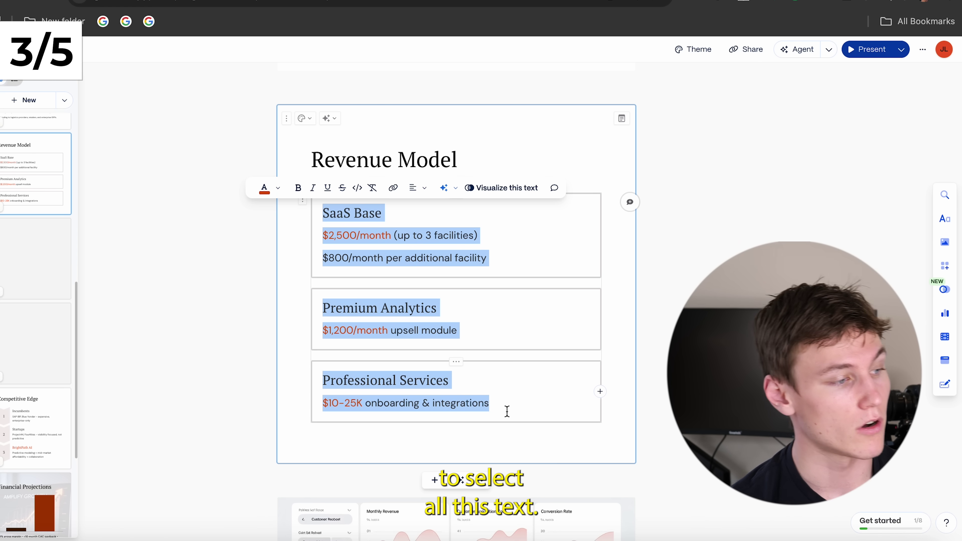
pyautogui.click(492, 191)
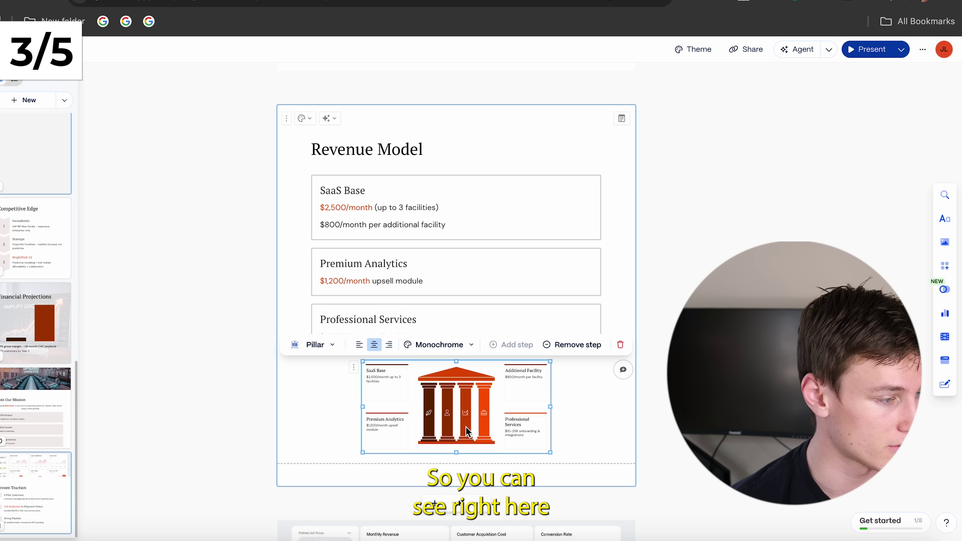
# Enlarge the four-pillar pricing diagram so it spans the whole card
pyautogui.scroll(-3, 593, 411)
pyautogui.moveTo(551, 343); pyautogui.dragTo(622, 476)
pyautogui.keyDown('ctrl'); pyautogui.scroll(5, 410, 314); pyautogui.keyUp('ctrl')
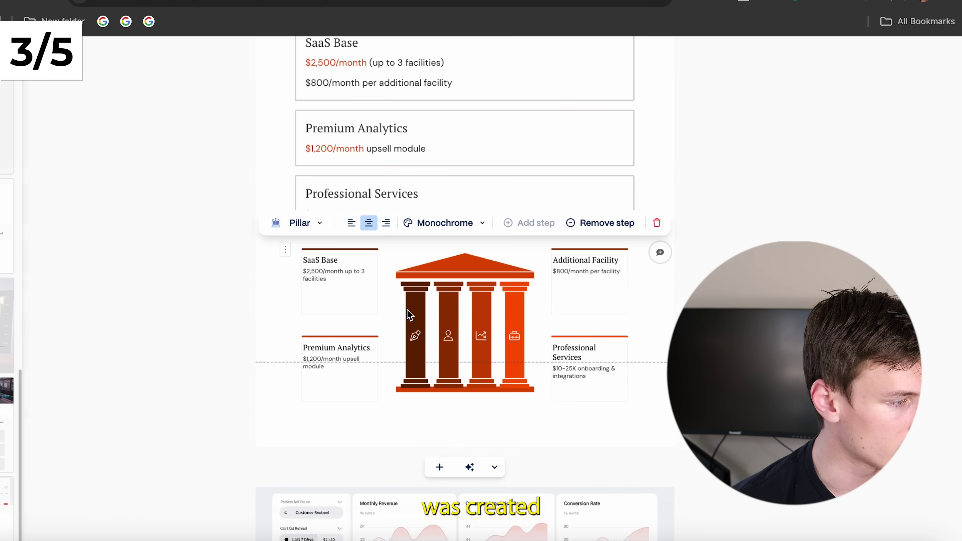
pyautogui.scroll(-1, 105, 190)
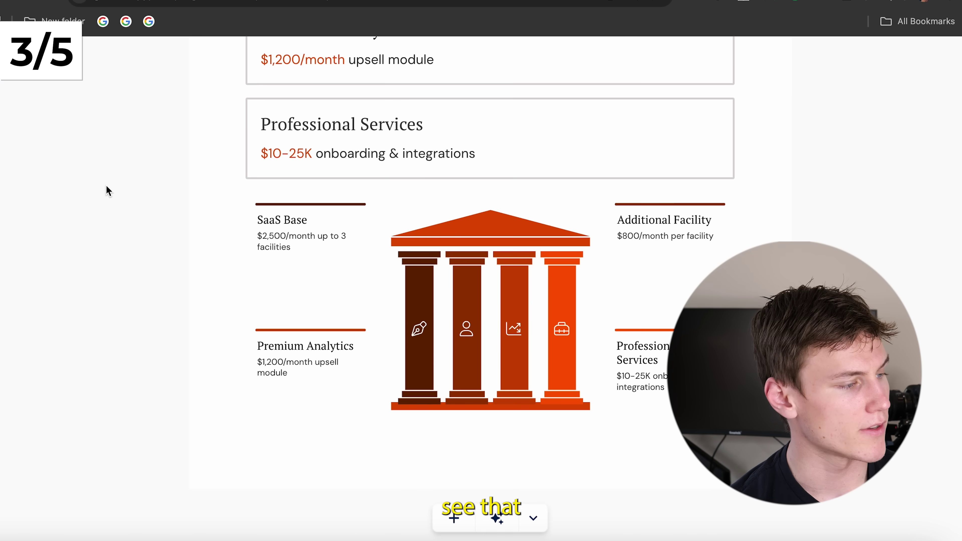
pyautogui.scroll(3, 105, 189)
pyautogui.scroll(-2, 197, 166)
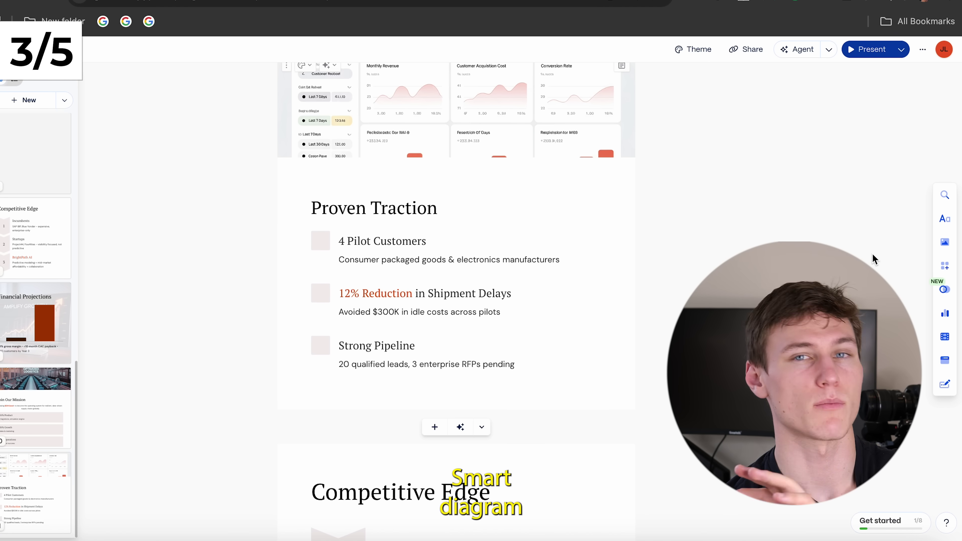
# Insert an Ideas smart diagram beneath the three Competitive Edge competitor rows
pyautogui.scroll(-7, 296, 215)
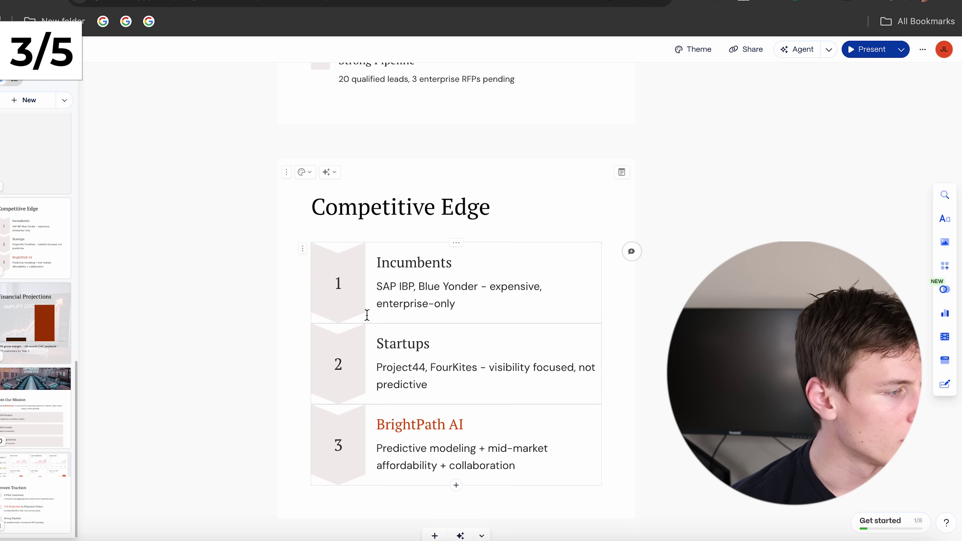
pyautogui.scroll(-1, 365, 317)
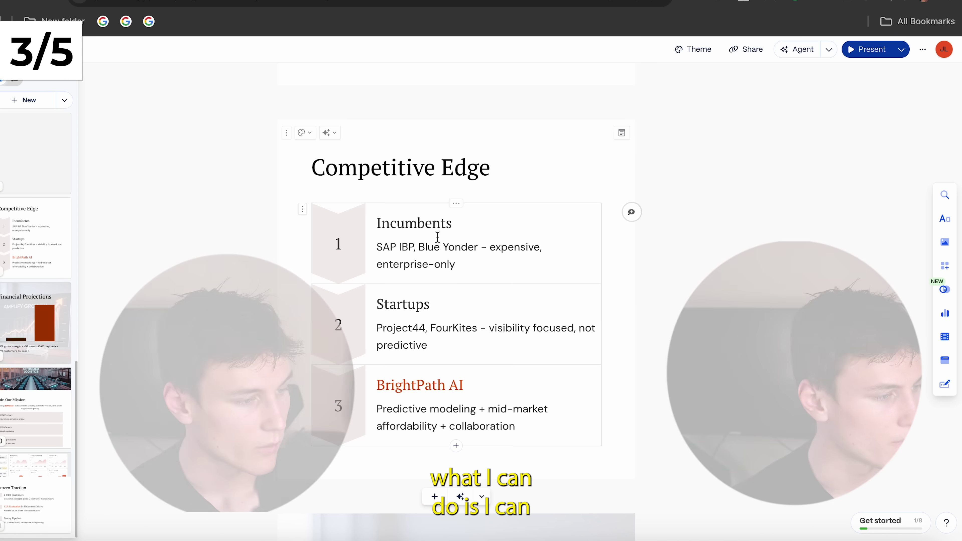
pyautogui.click(943, 290)
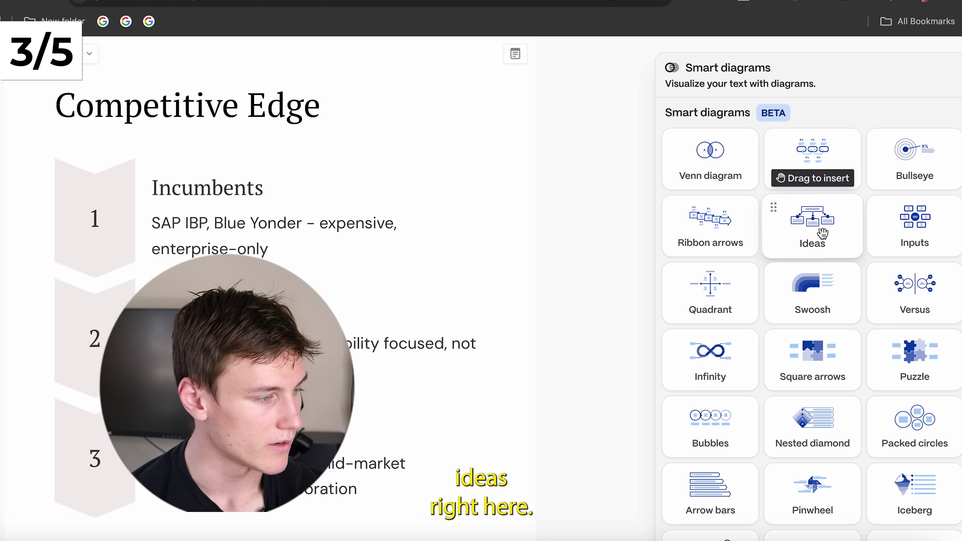
pyautogui.click(815, 223)
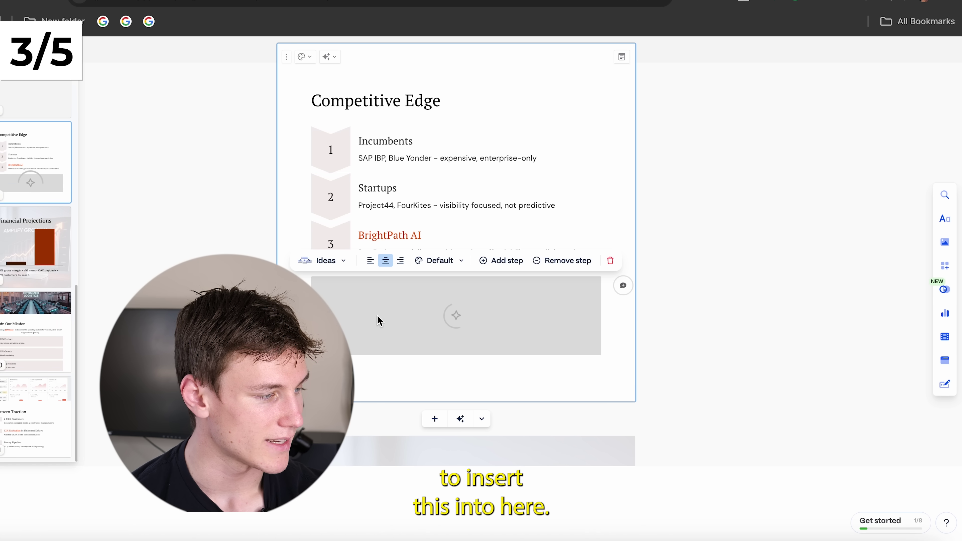
# Try another diagram type, then add a new text line below the competitor list
pyautogui.click(345, 261)
pyautogui.click(365, 344)
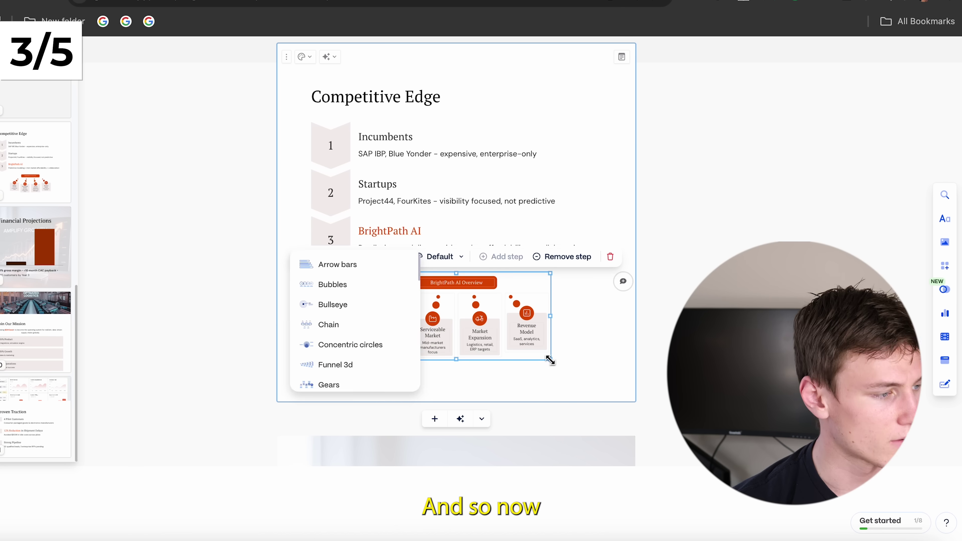
pyautogui.click(233, 325)
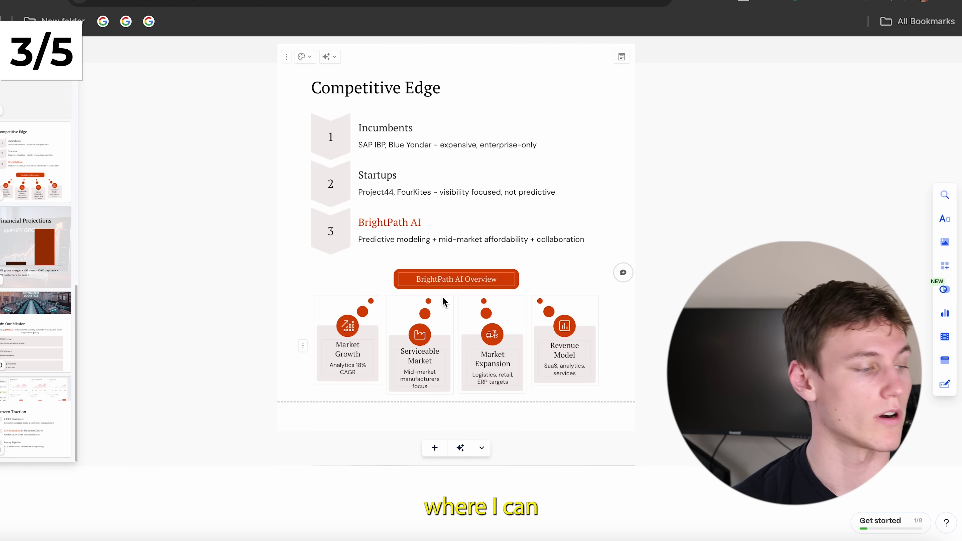
pyautogui.scroll(1, 233, 325)
pyautogui.scroll(2, 382, 381)
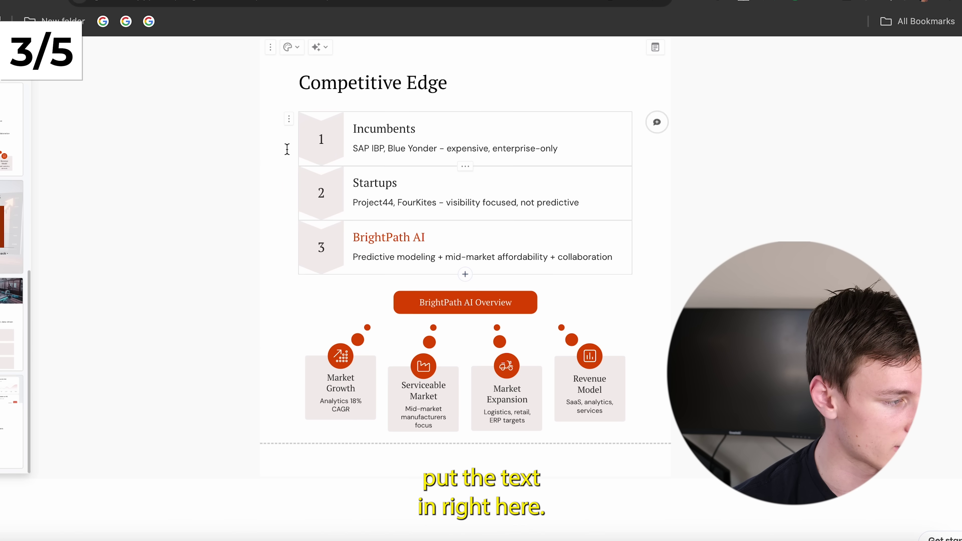
pyautogui.click(398, 287)
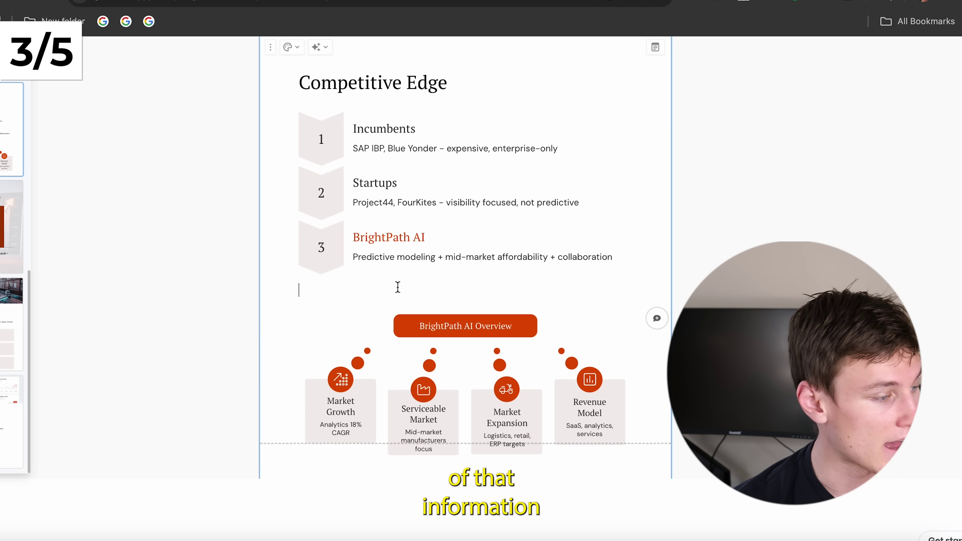
# Change the BrightPath AI Overview diagram to the Bubbles style
pyautogui.click(420, 336)
pyautogui.click(316, 266)
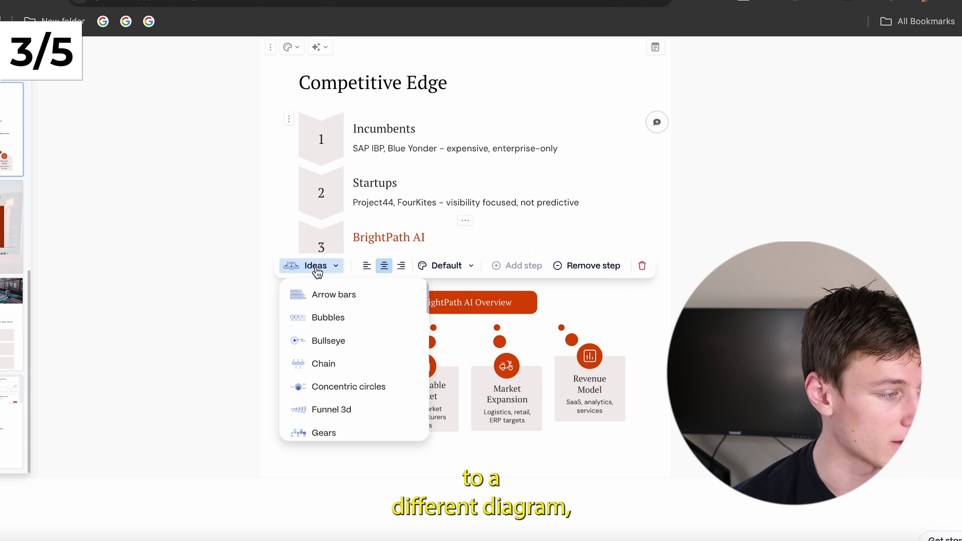
pyautogui.click(328, 321)
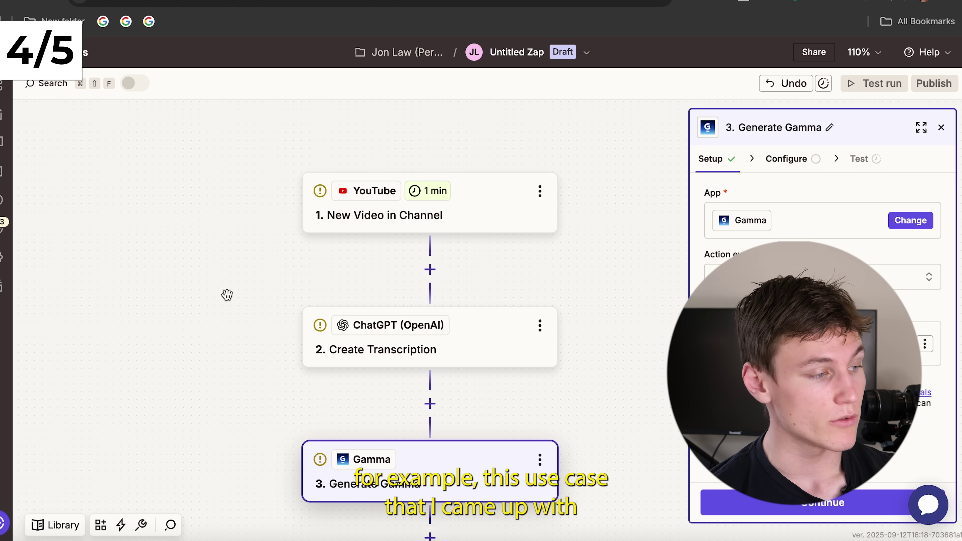
pyautogui.scroll(-1, 228, 295)
pyautogui.hscroll(1, 227, 295)
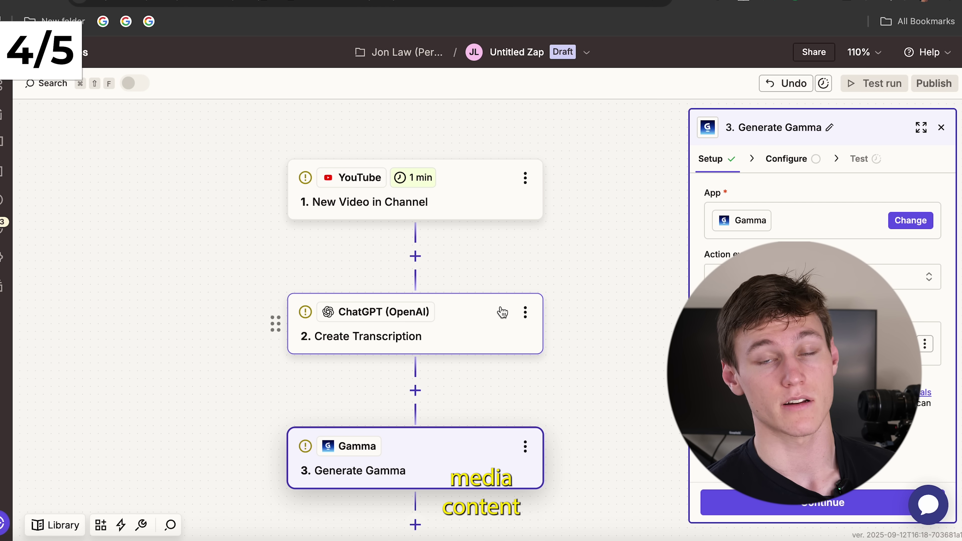
pyautogui.scroll(-2, 424, 444)
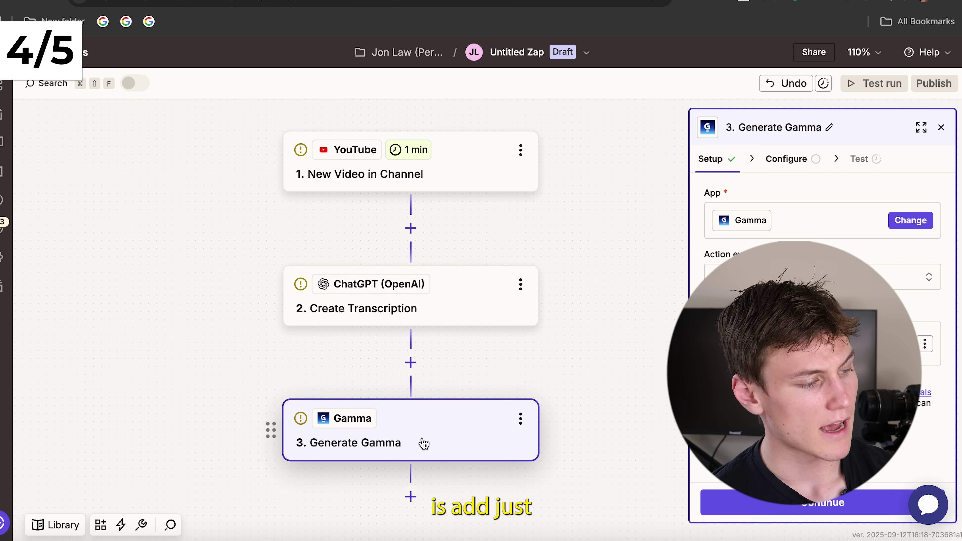
# Add Mailchimp, found by searching 'mail', as step 4 after Generate Gamma
pyautogui.click(411, 496)
pyautogui.write('mail')
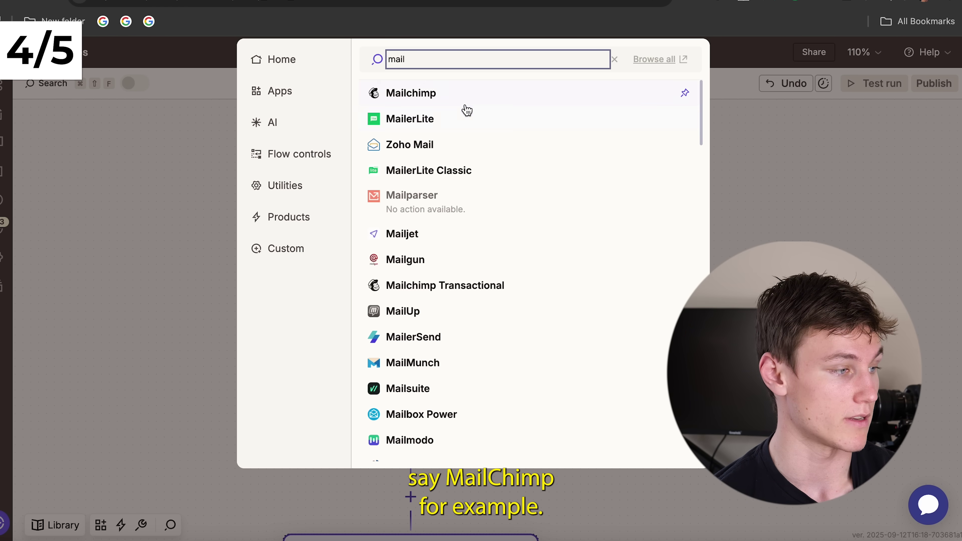
pyautogui.click(461, 104)
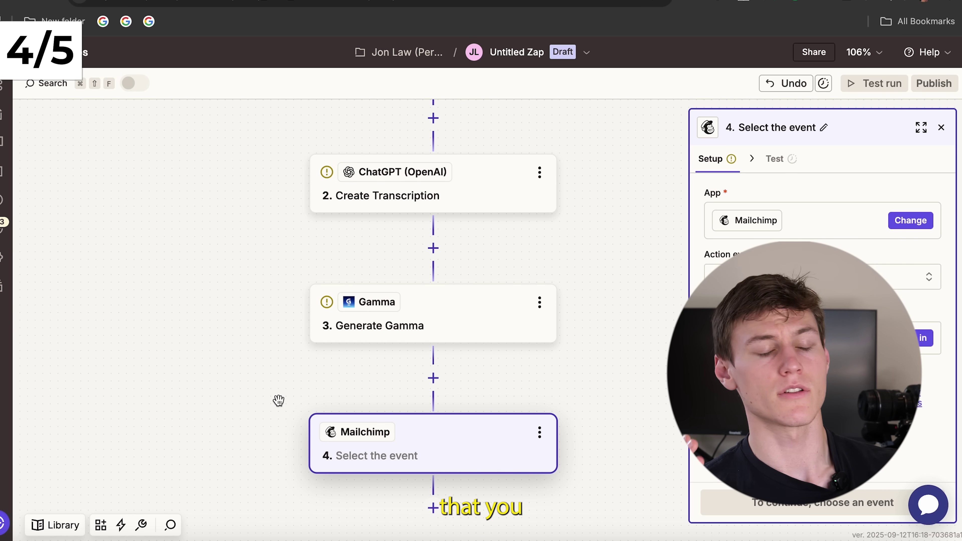
pyautogui.scroll(5, 278, 400)
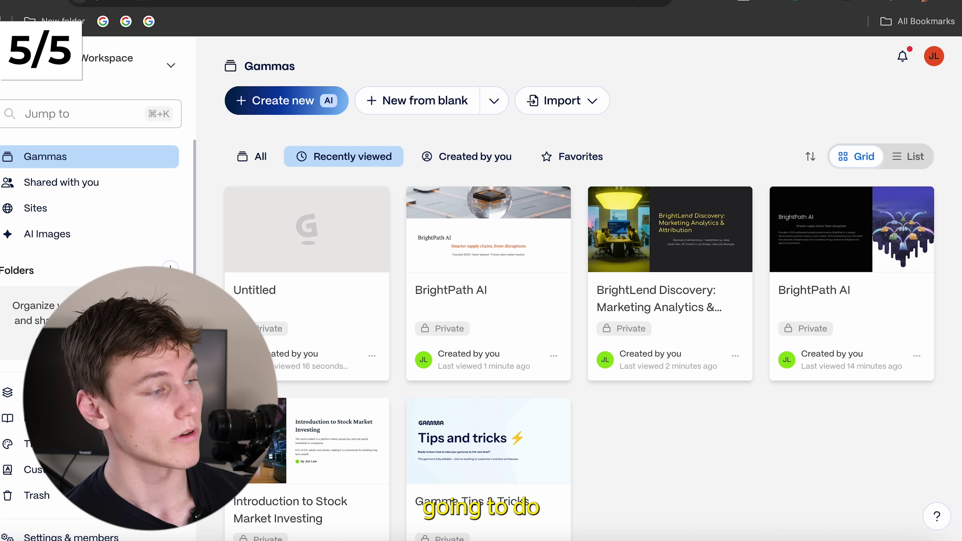
# Create a new blank Pageless document
pyautogui.click(494, 99)
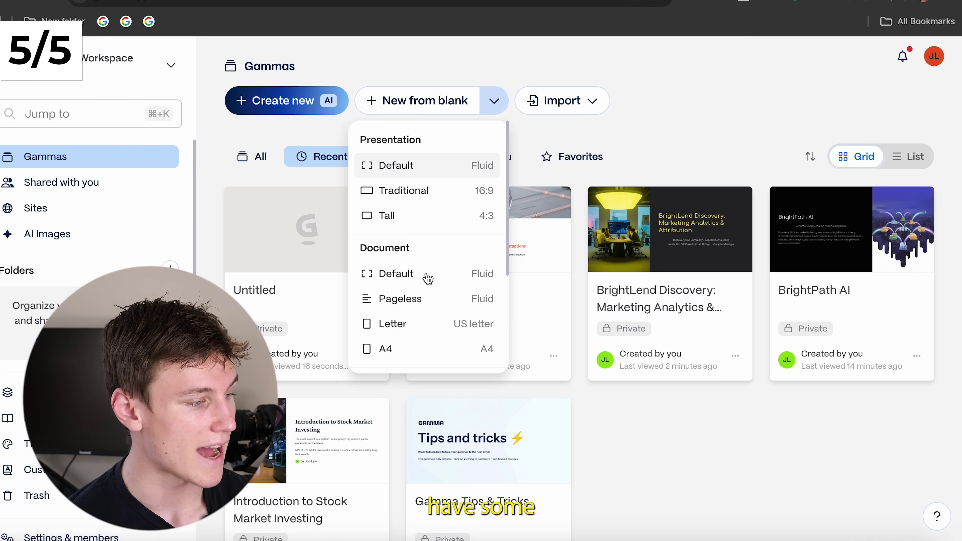
pyautogui.click(419, 304)
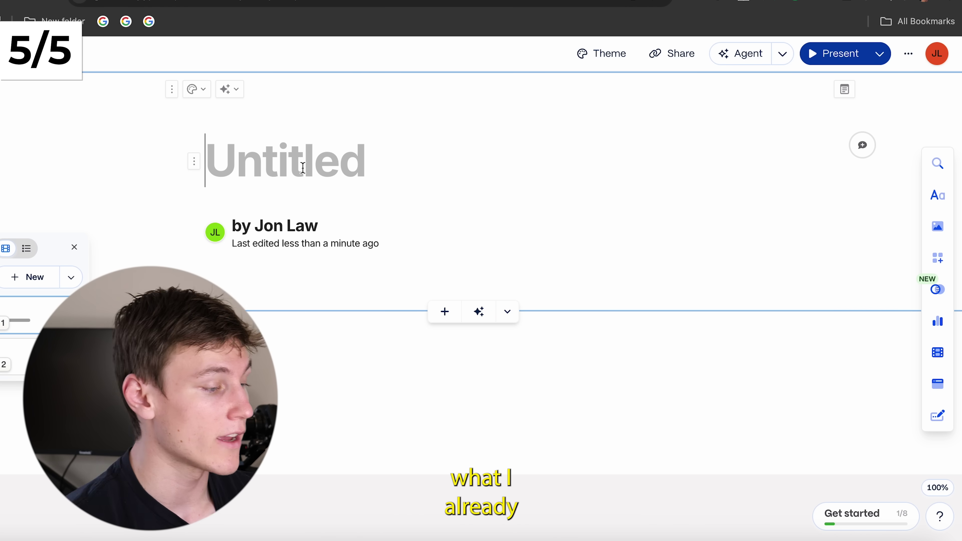
# Title the document 'Lead Magnet' and paste in the prepared lead magnet content
pyautogui.write('Lead Magnet')
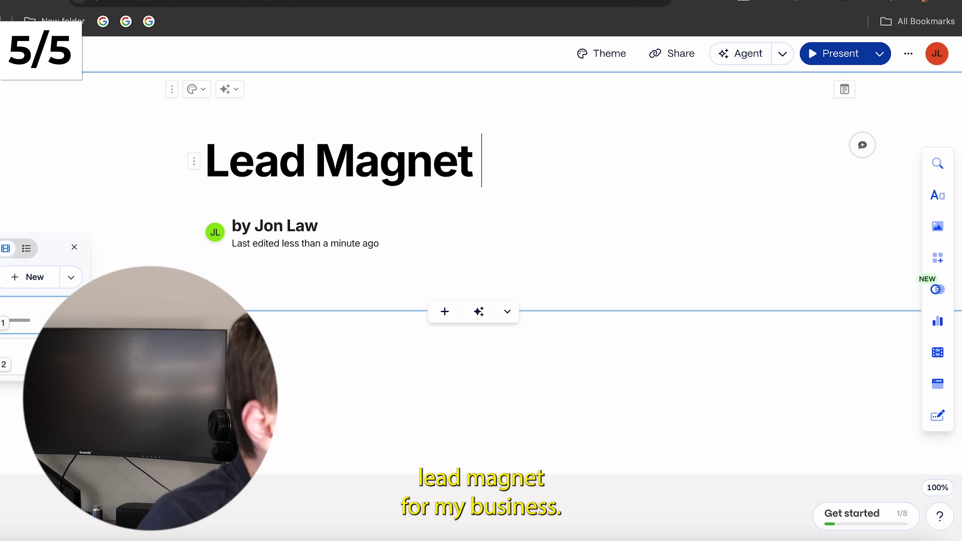
pyautogui.press('Return')
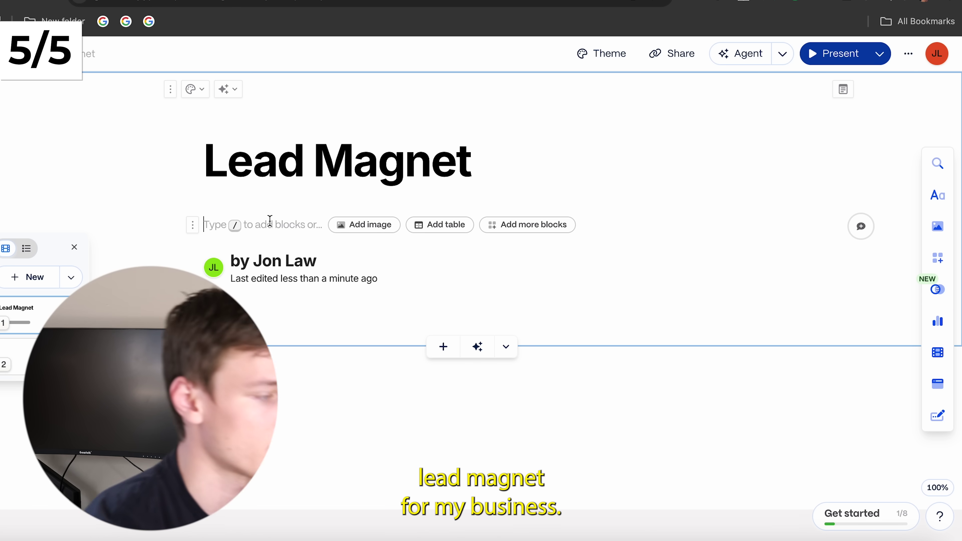
pyautogui.hotkey('ctrl', 'v')
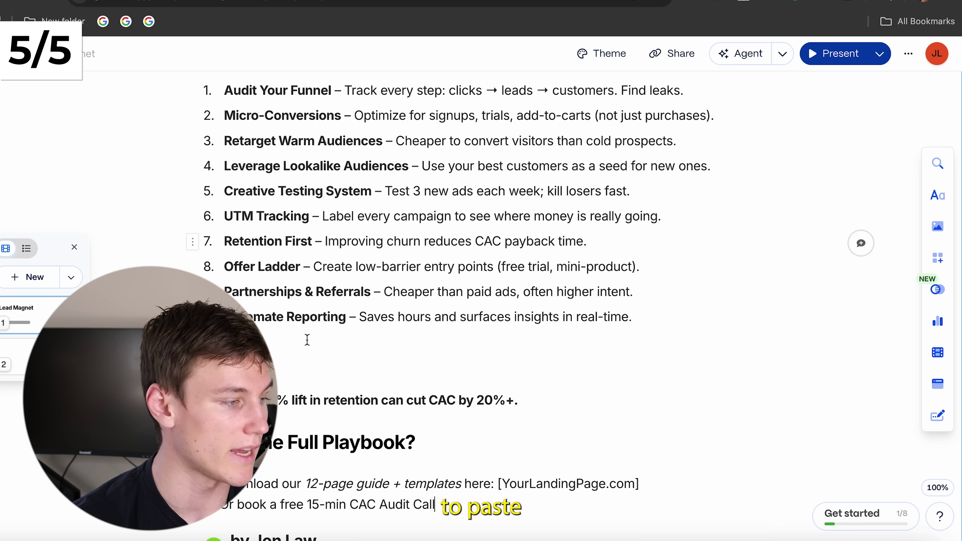
pyautogui.scroll(10, 307, 340)
pyautogui.scroll(-2, 247, 97)
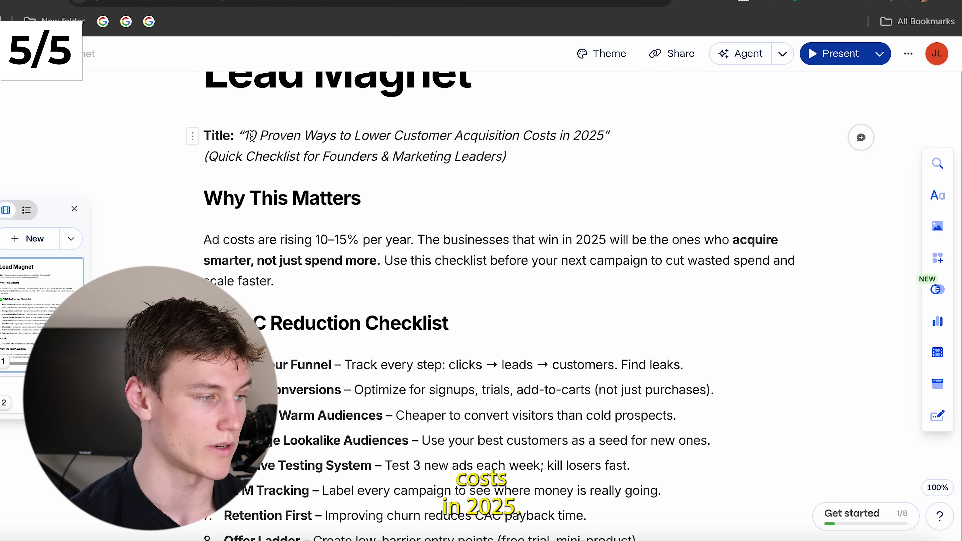
pyautogui.scroll(-5, 275, 147)
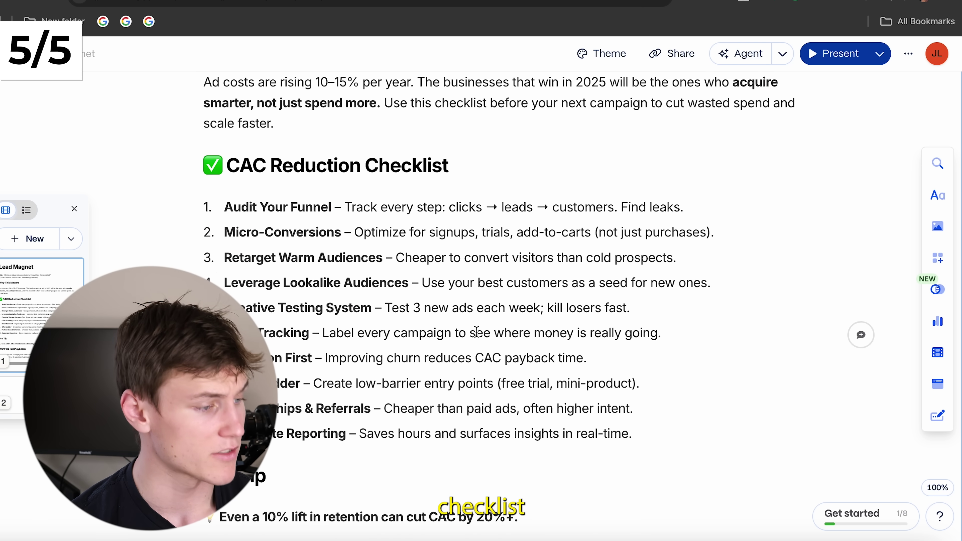
# Select the ten CAC checklist items, then clear the selection
pyautogui.moveTo(572, 451); pyautogui.dragTo(237, 196)
pyautogui.click(509, 280)
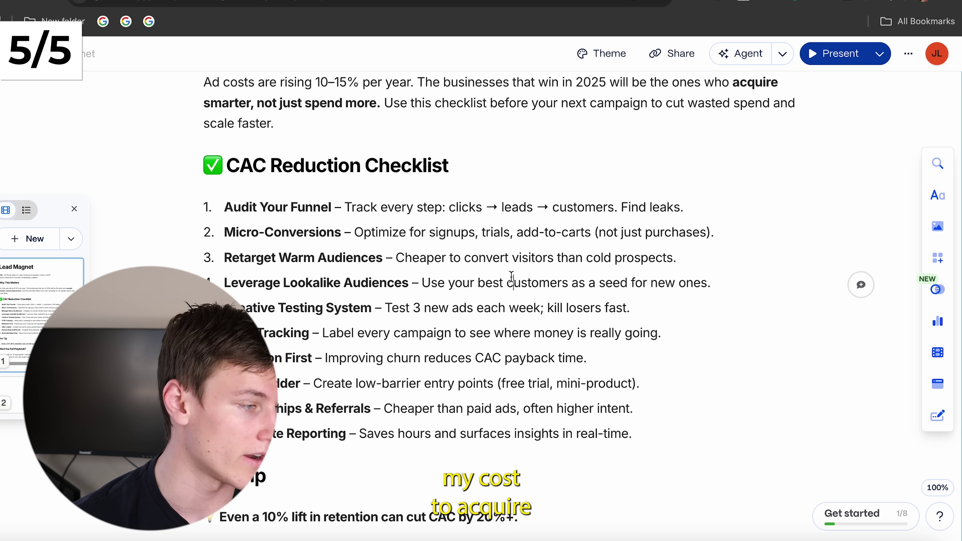
pyautogui.scroll(-5, 343, 296)
pyautogui.scroll(10, 343, 290)
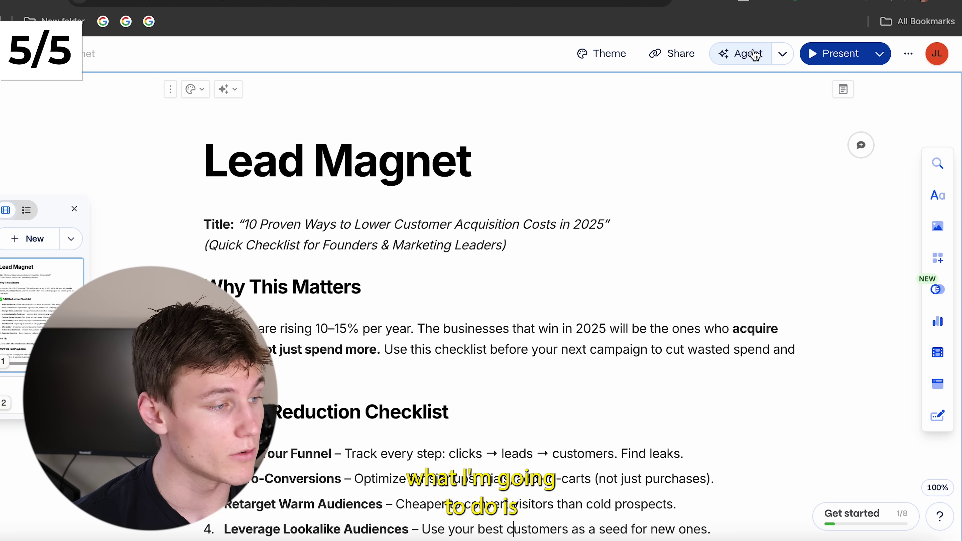
# Ask the Agent to translate the Lead Magnet into 10 languages, one card each
pyautogui.click(742, 54)
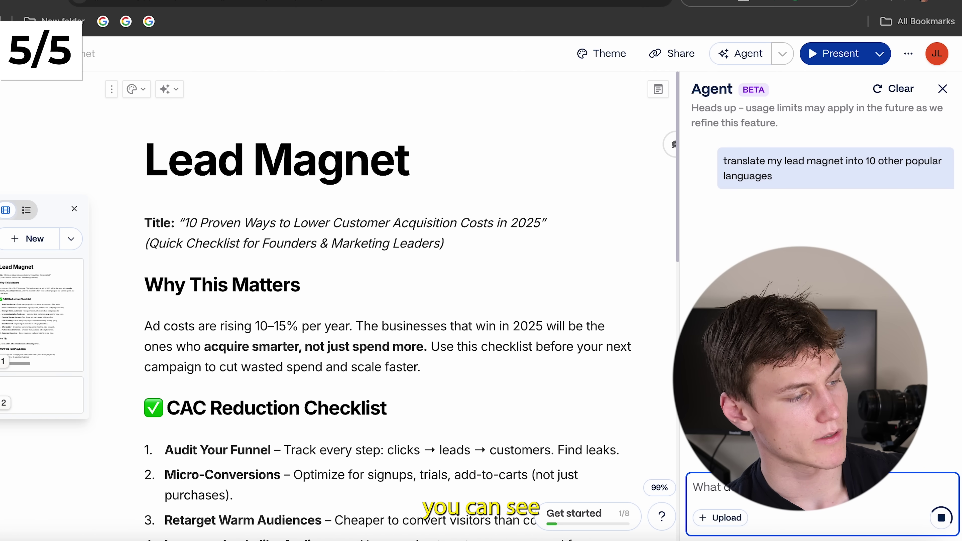
pyautogui.scroll(-10, 531, 268)
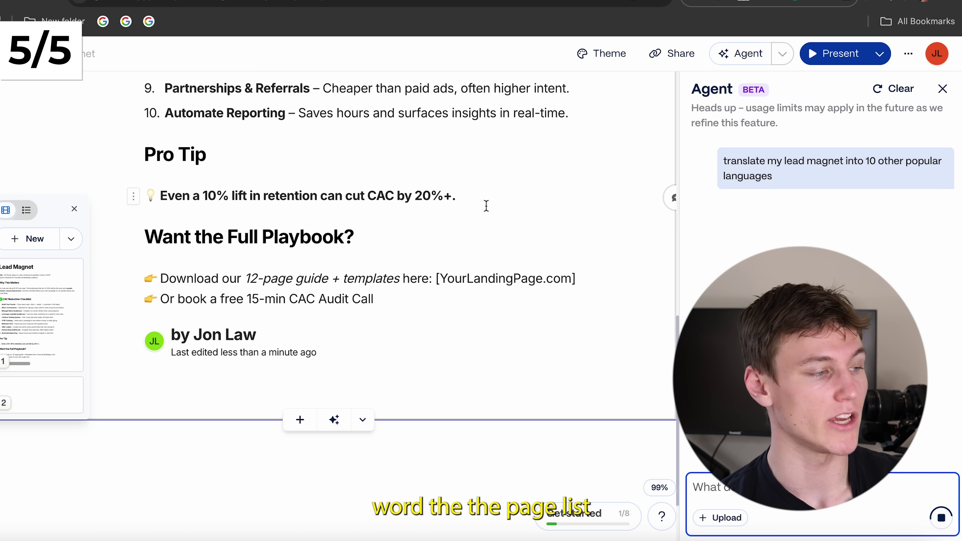
pyautogui.scroll(10, 370, 74)
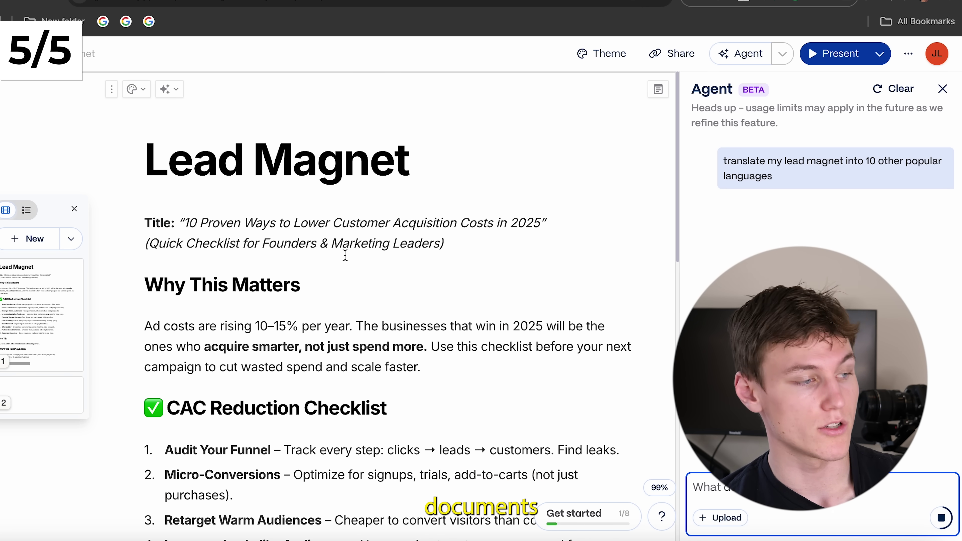
pyautogui.scroll(-15, 344, 254)
pyautogui.scroll(15, 356, 228)
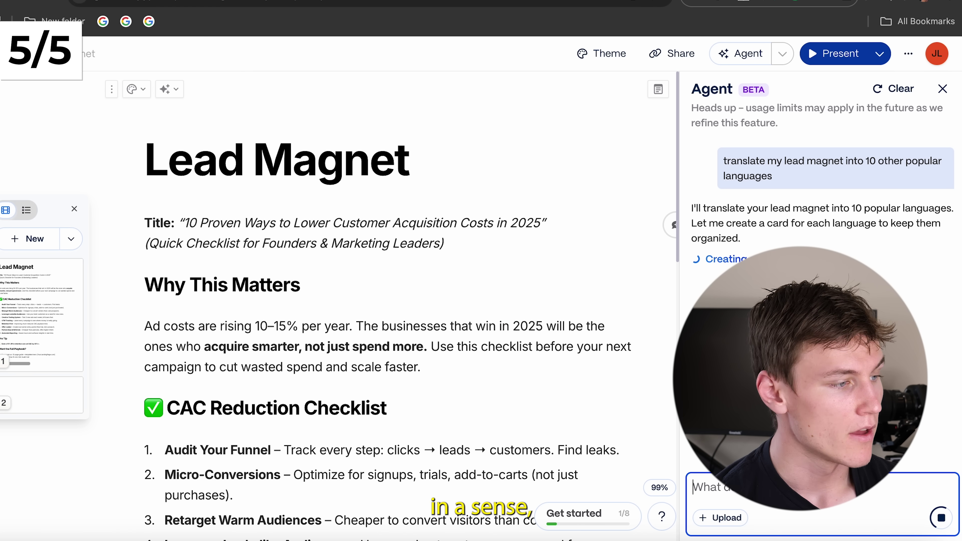
pyautogui.scroll(-10, 476, 240)
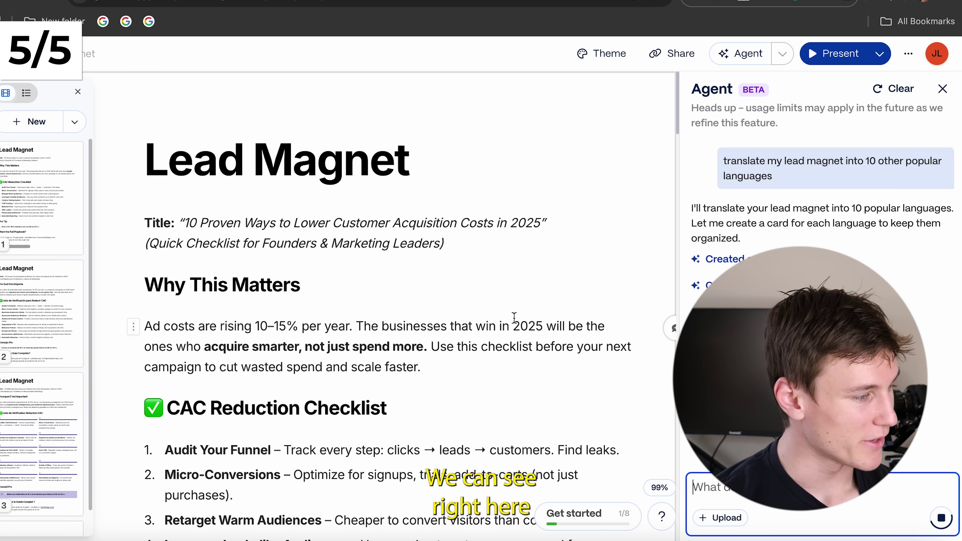
# Scroll through the Spanish, French, German, Portuguese and Italian translation cards
pyautogui.scroll(-10, 447, 263)
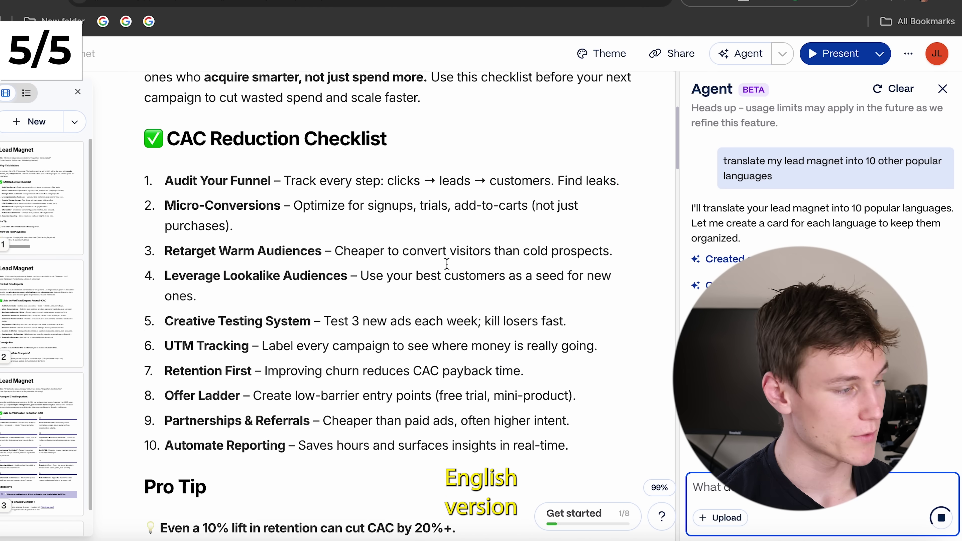
pyautogui.scroll(-15, 447, 263)
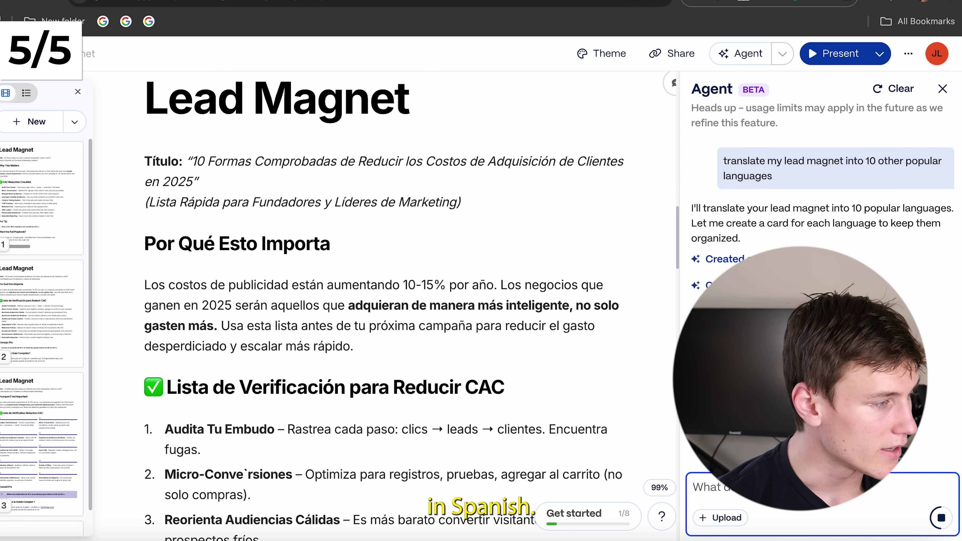
pyautogui.scroll(-15, 379, 228)
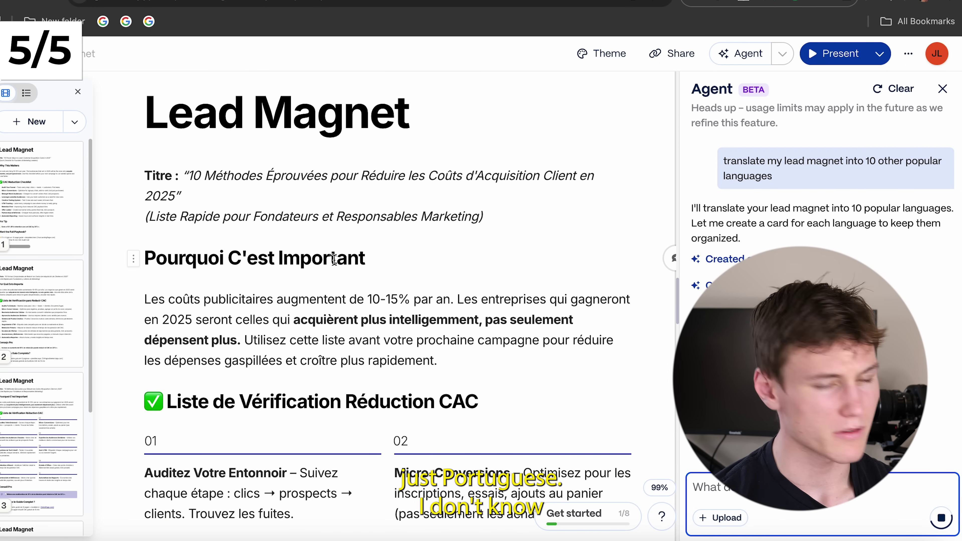
pyautogui.scroll(-20, 373, 350)
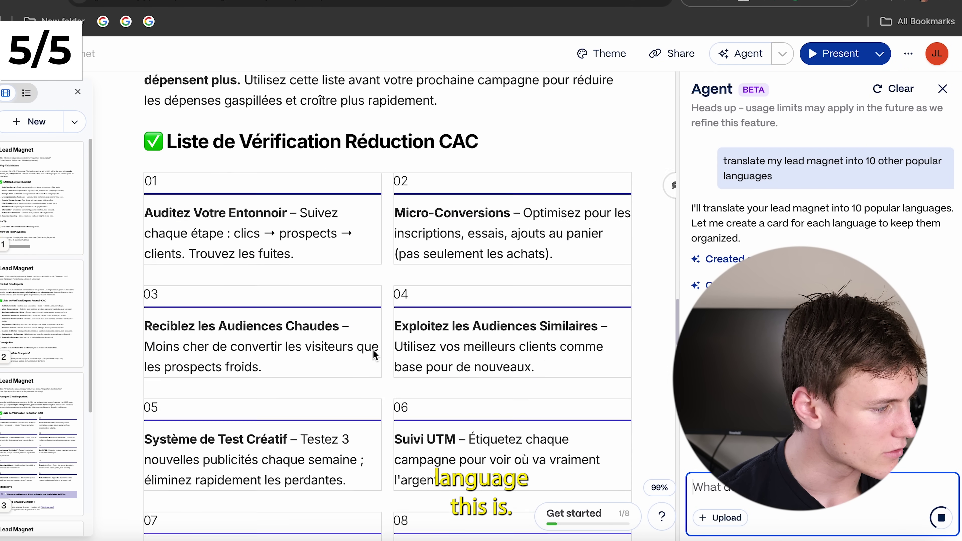
pyautogui.scroll(-8, 373, 349)
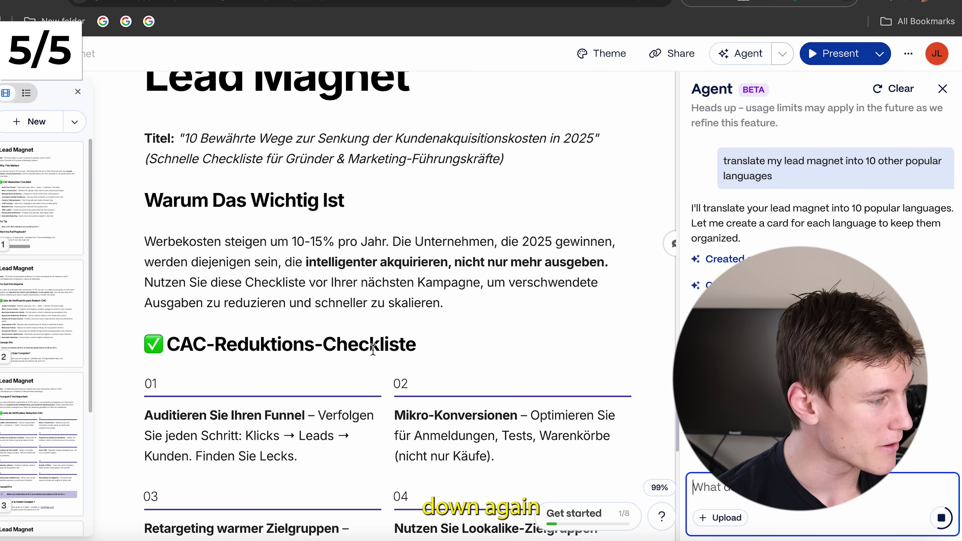
pyautogui.scroll(-6, 457, 392)
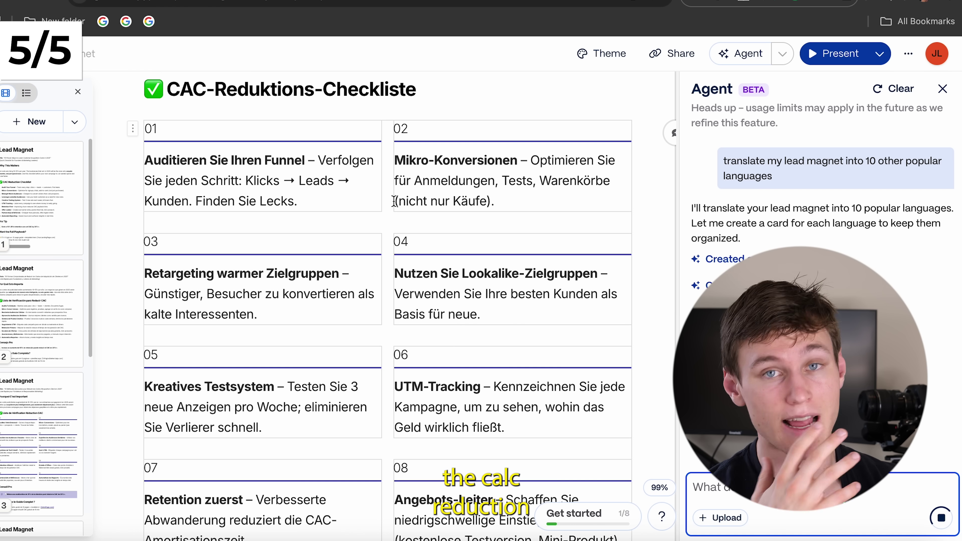
pyautogui.scroll(-10, 430, 174)
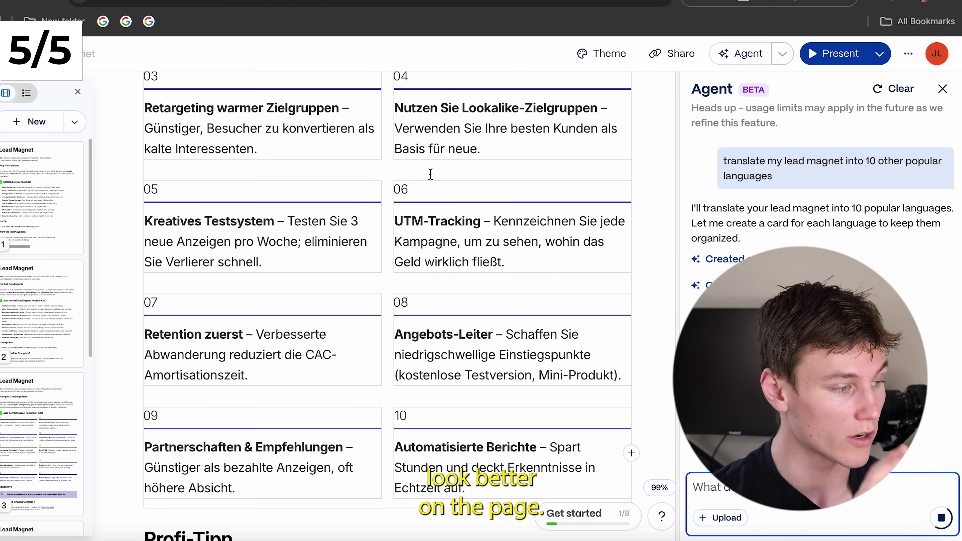
pyautogui.scroll(-10, 431, 174)
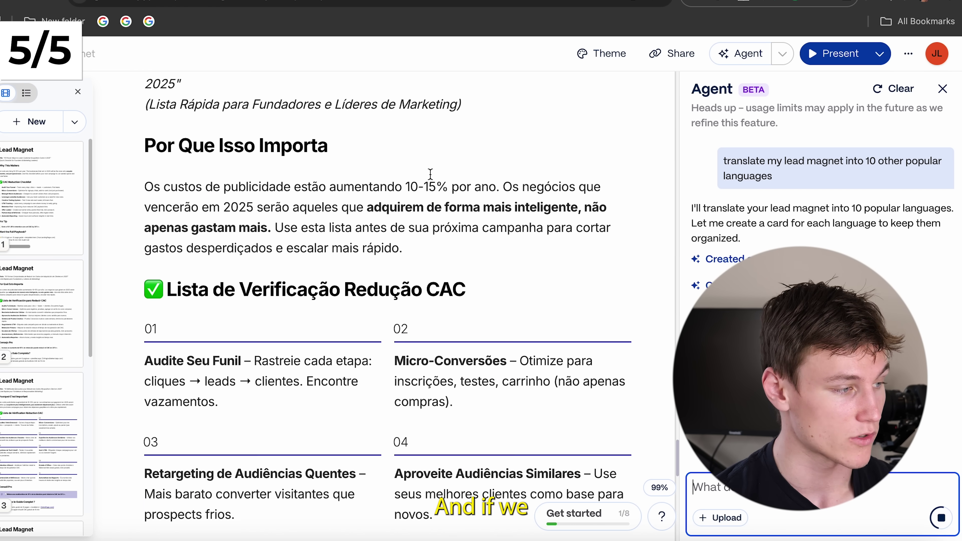